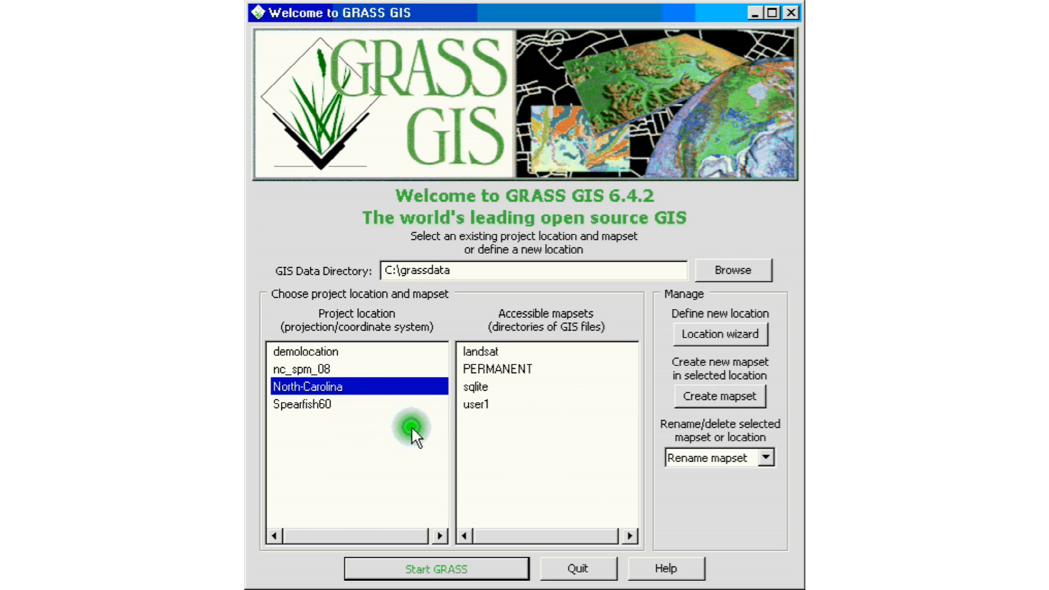
Start a session in the North-Carolina location with the user1 mapset and open the command console
left_click(478, 404)
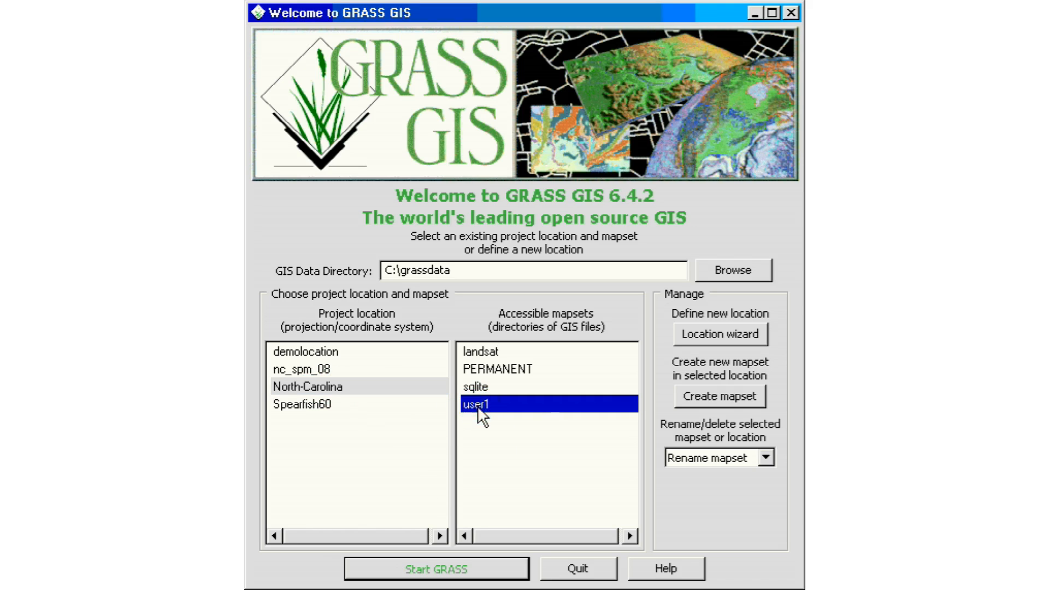
left_click(457, 568)
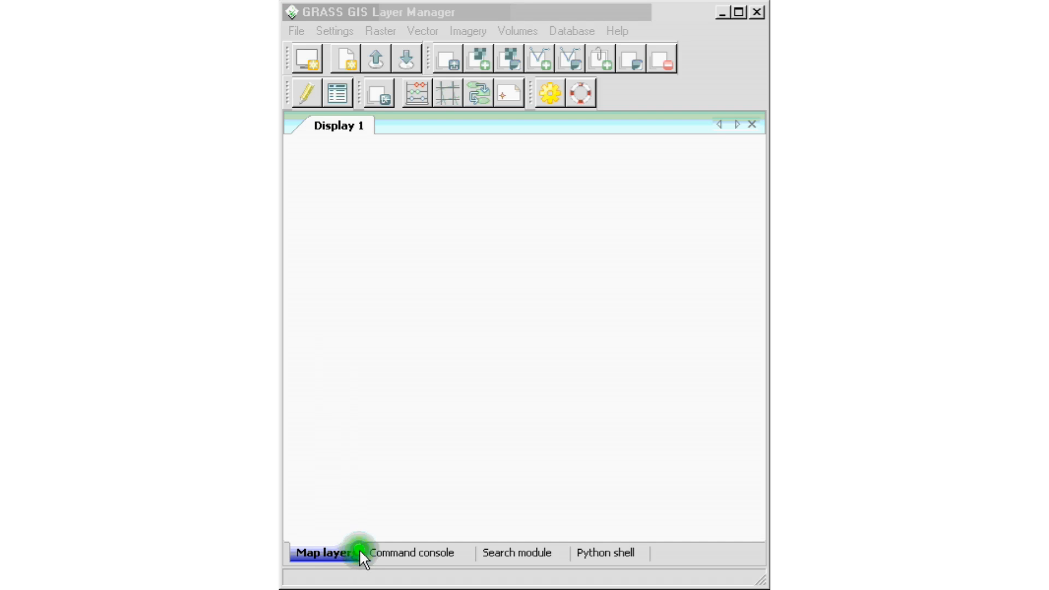
left_click(399, 553)
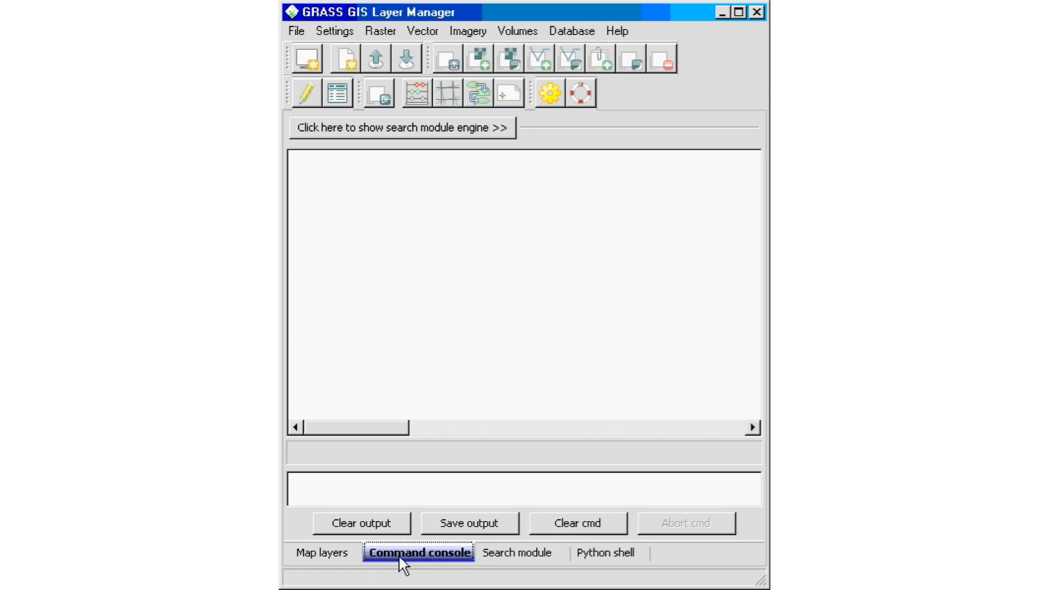
List the available vector maps by running g.list vect in the command console
left_click(382, 499)
type("g.")
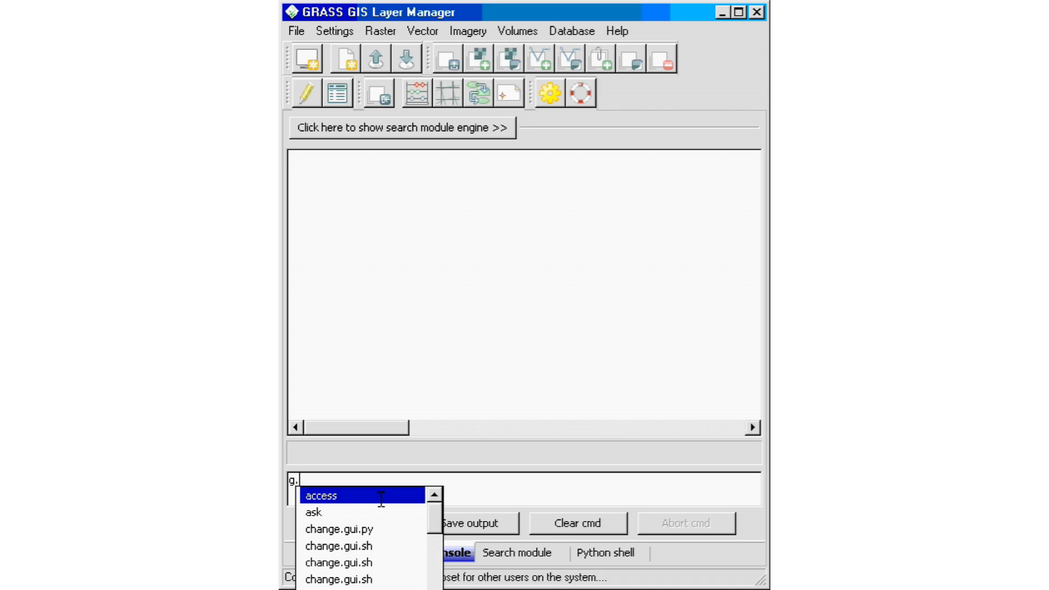
type("list vect")
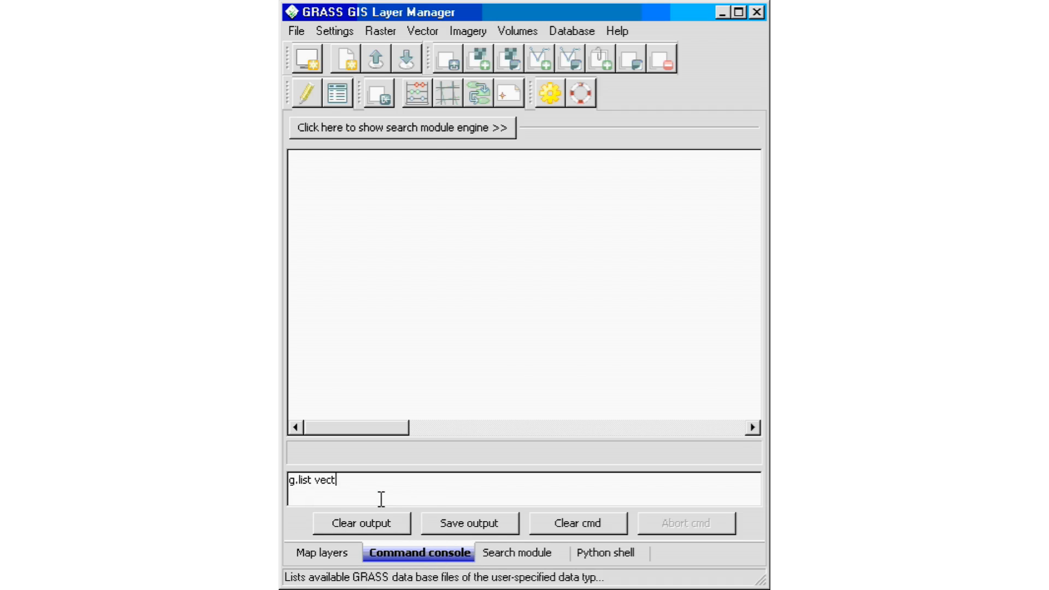
key("Return")
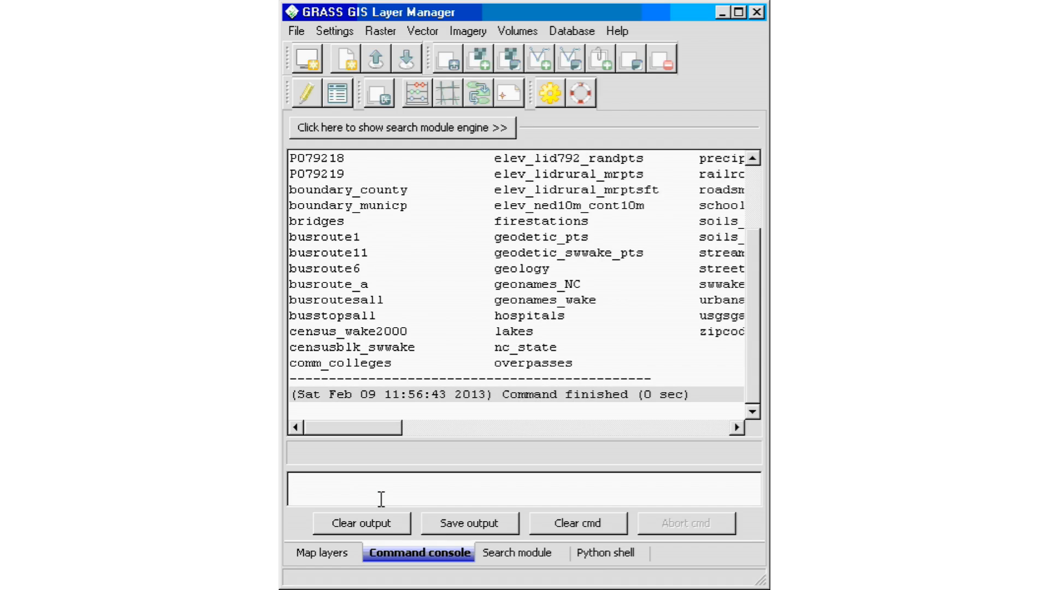
List the available raster maps by running g.list rast in the command console
type("g.l")
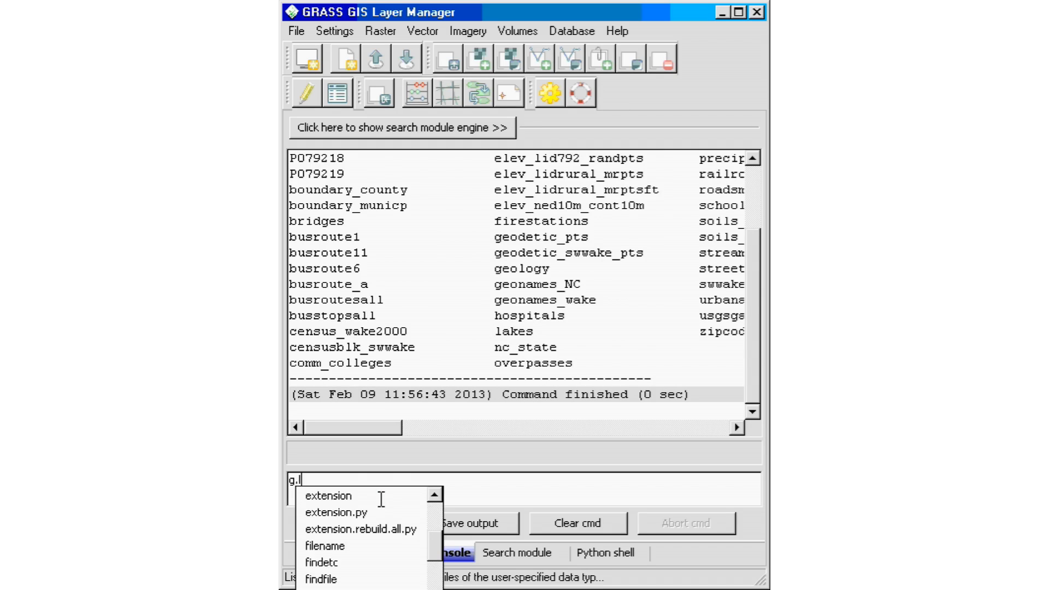
type("ist rast")
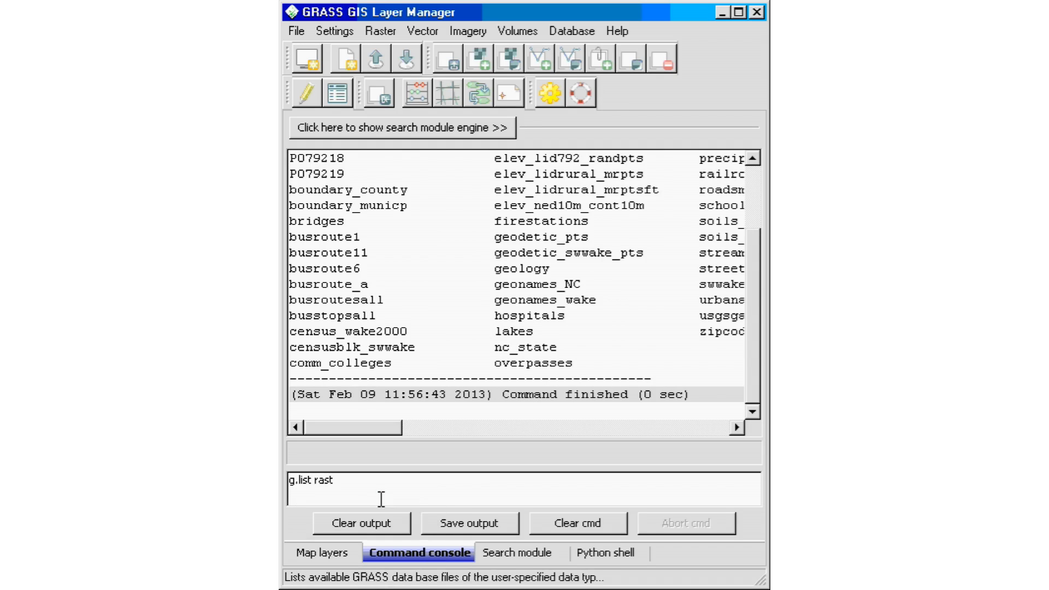
key("Return")
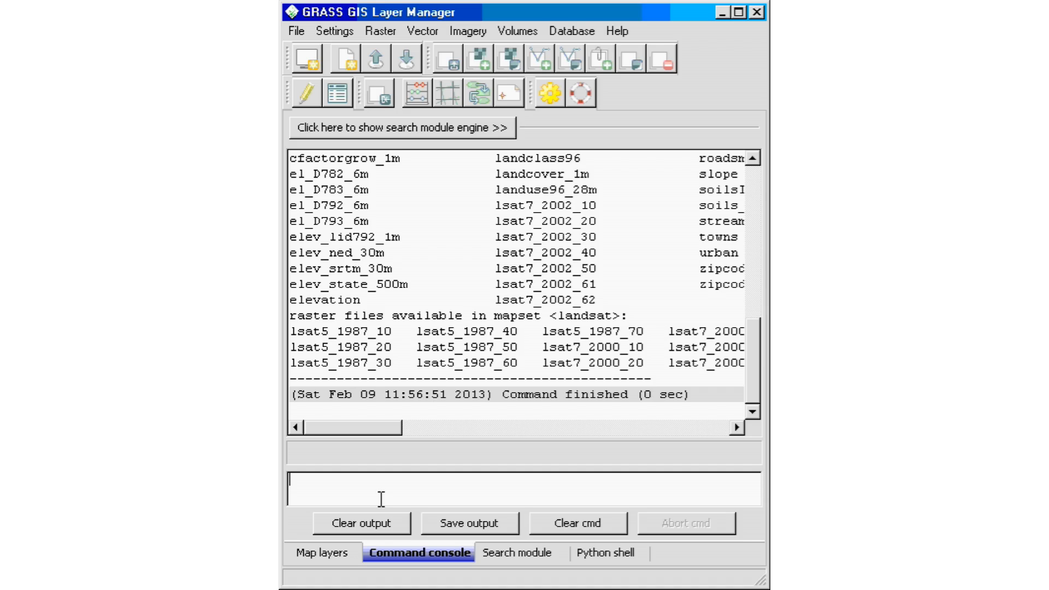
Run g.mapsets -lp to list all mapsets of the location and those in the current search path
type("g.mapsets -lp")
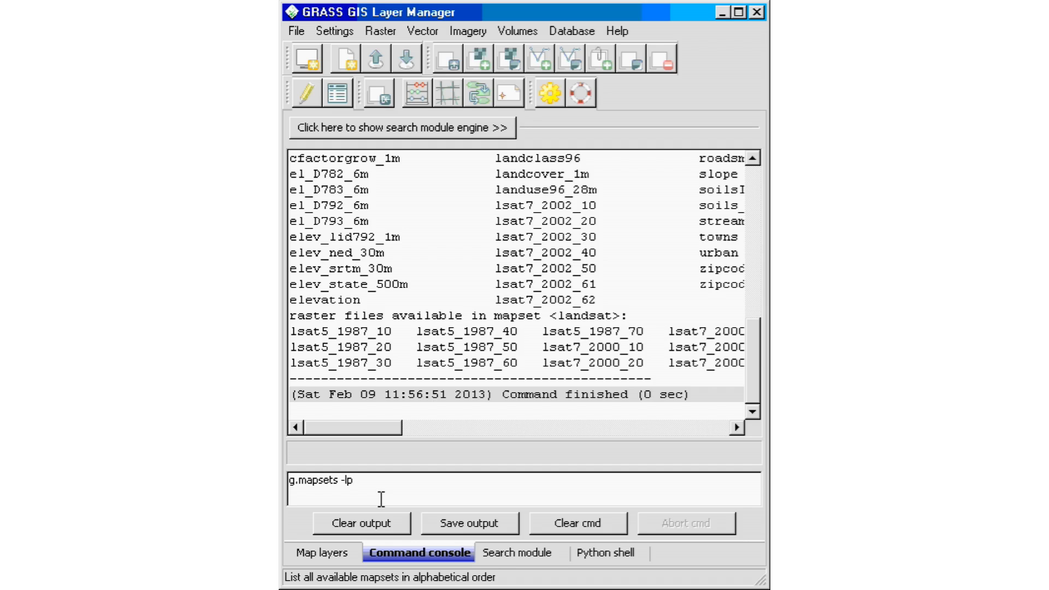
key("Return")
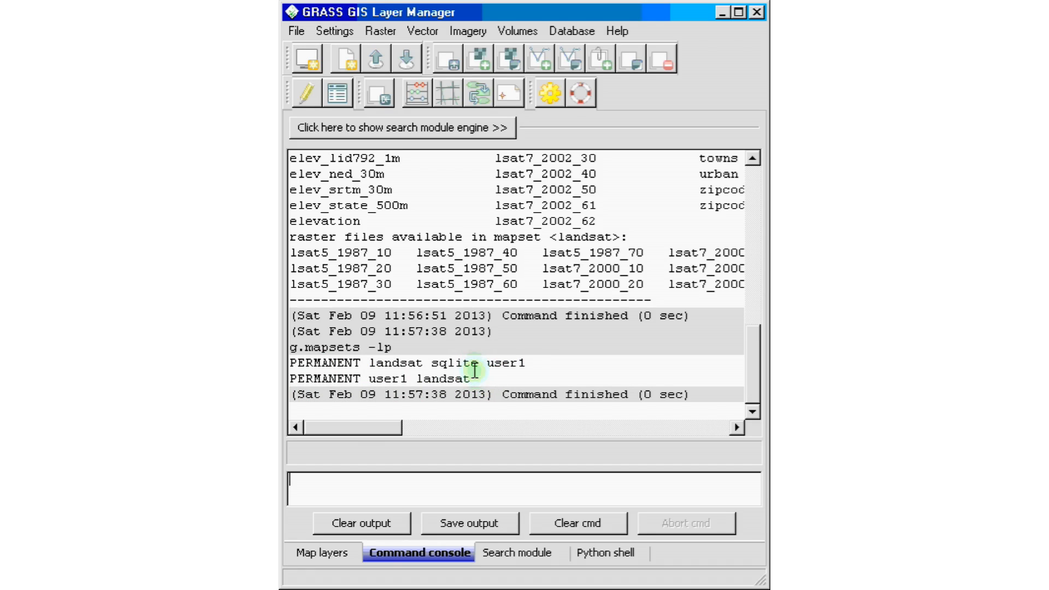
Compare the two mapset lines in the g.mapsets output, marking the whole lines and individual mapset names
left_click_drag(536, 362, 290, 362)
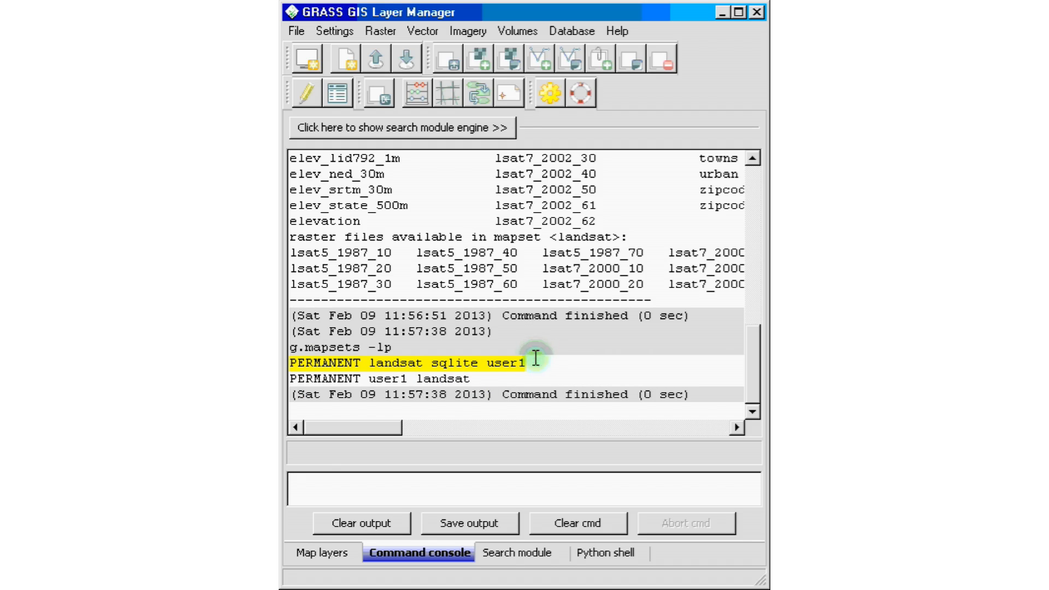
left_click_drag(474, 381, 304, 381)
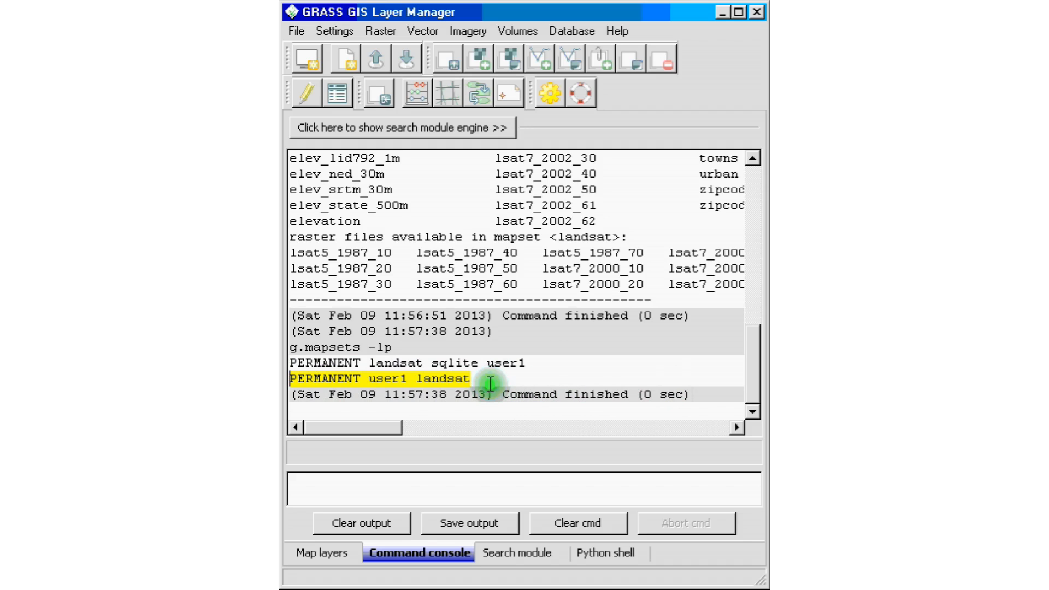
left_click(295, 377)
left_click(287, 380)
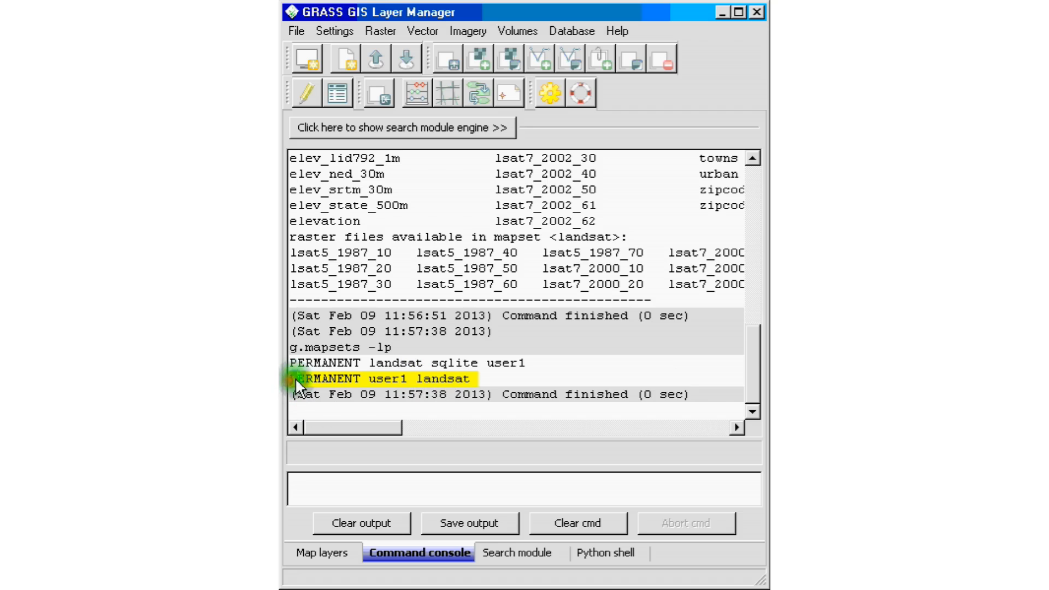
left_click(300, 377)
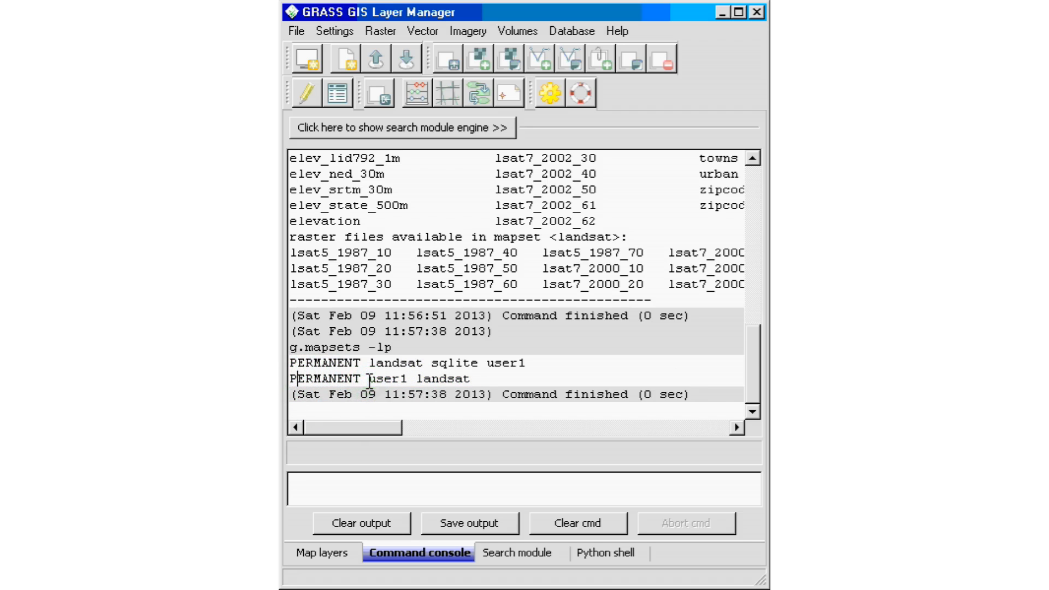
double_click(402, 376)
left_click(415, 376)
left_click_drag(415, 377, 464, 378)
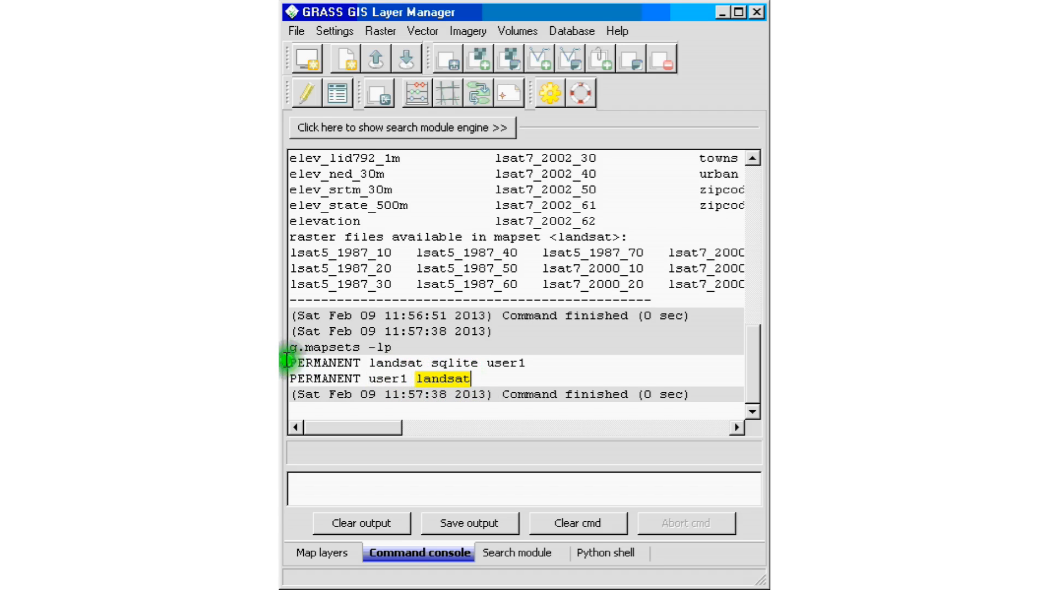
left_click_drag(292, 362, 527, 365)
left_click_drag(432, 362, 481, 359)
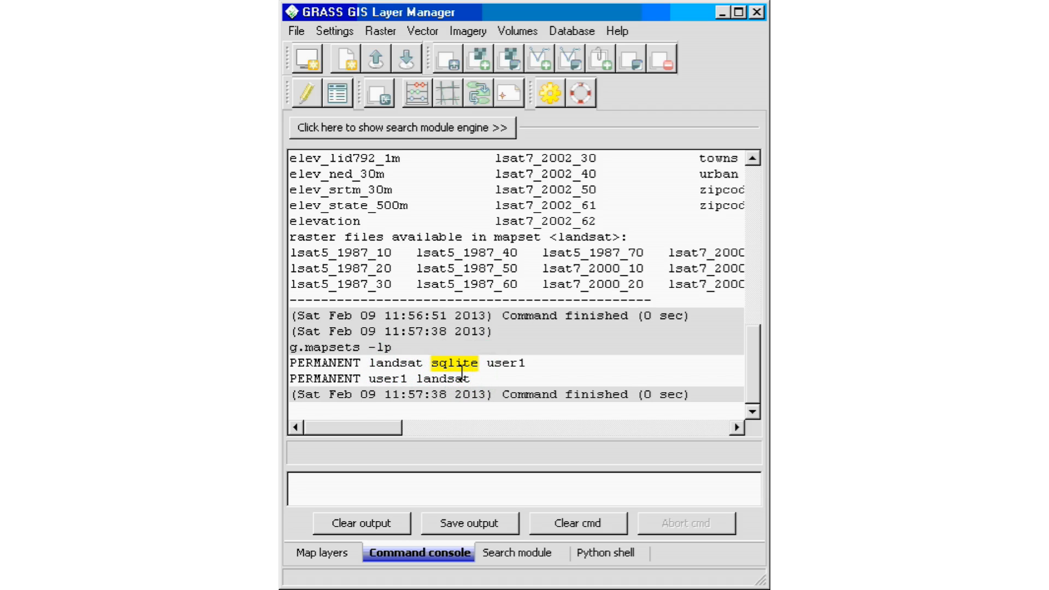
left_click(365, 379)
left_click_drag(364, 379, 286, 377)
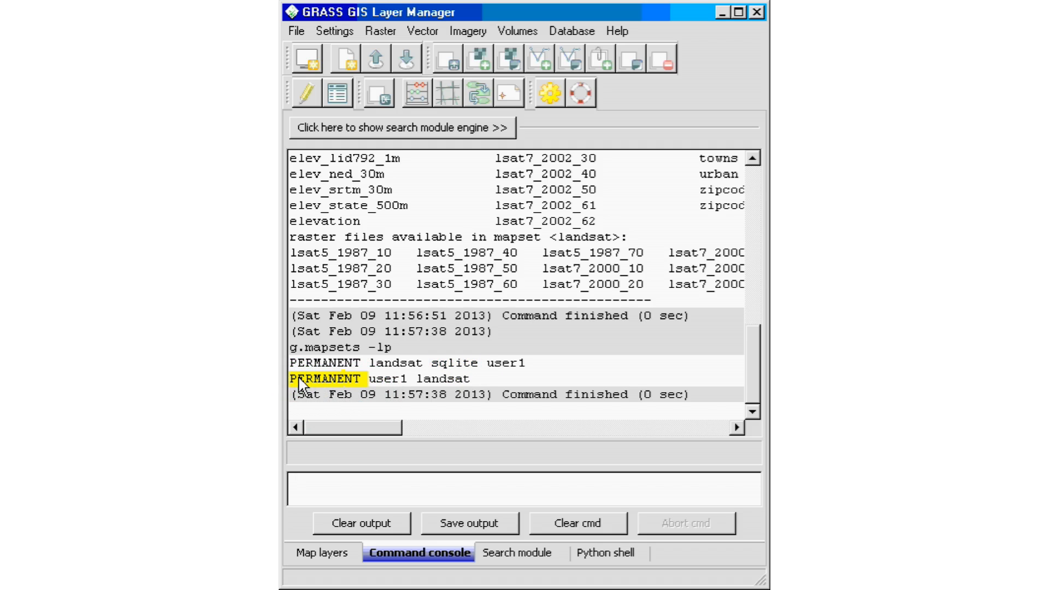
mouse_move(290, 376)
left_mouse_down()
mouse_move(343, 375)
mouse_move(306, 381)
left_mouse_up()
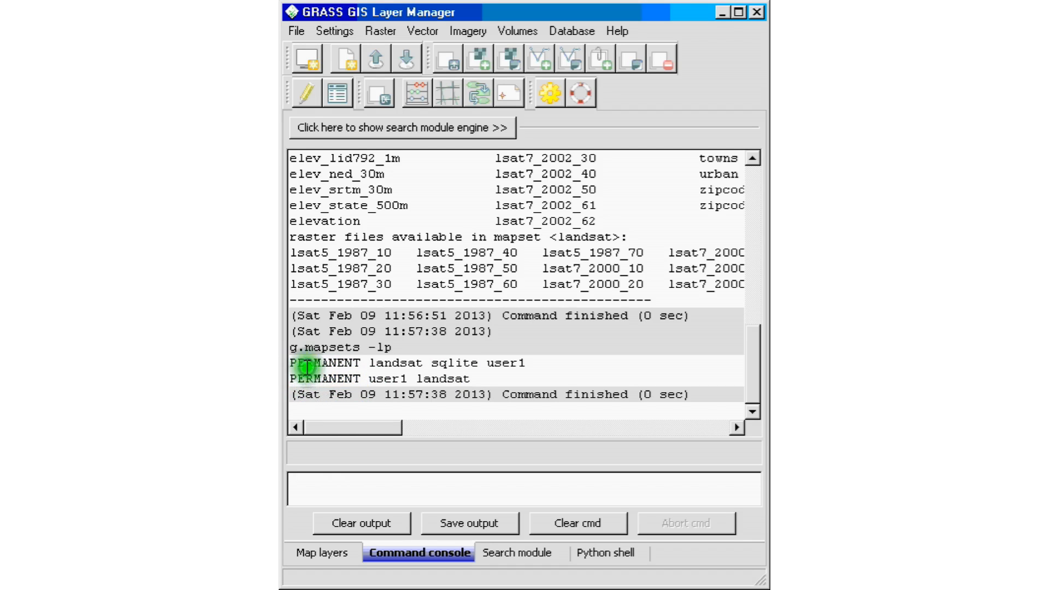
double_click(306, 364)
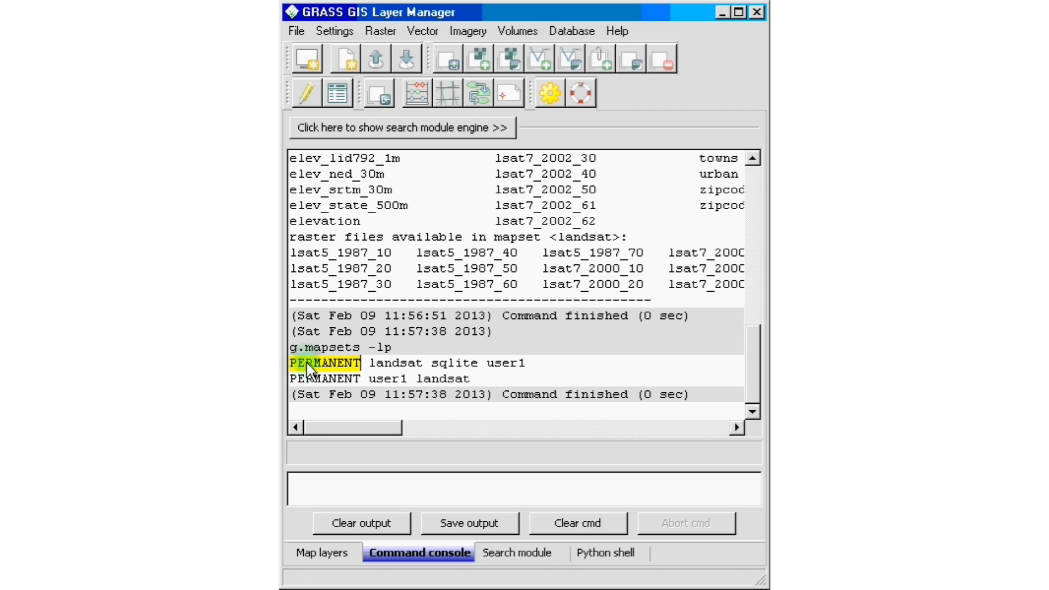
left_click(310, 380)
double_click(309, 378)
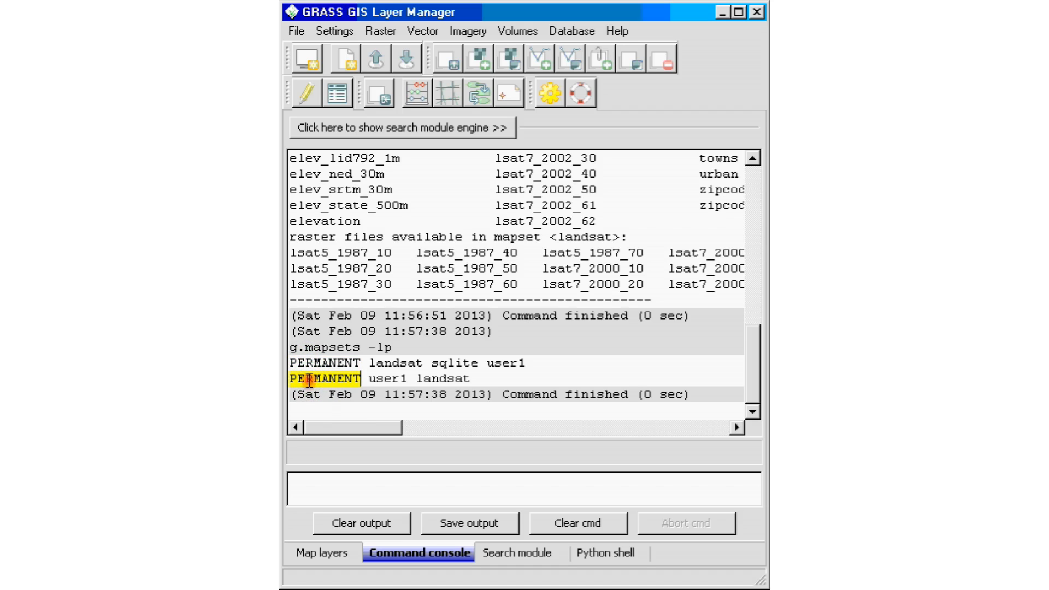
double_click(382, 379)
left_click(399, 377)
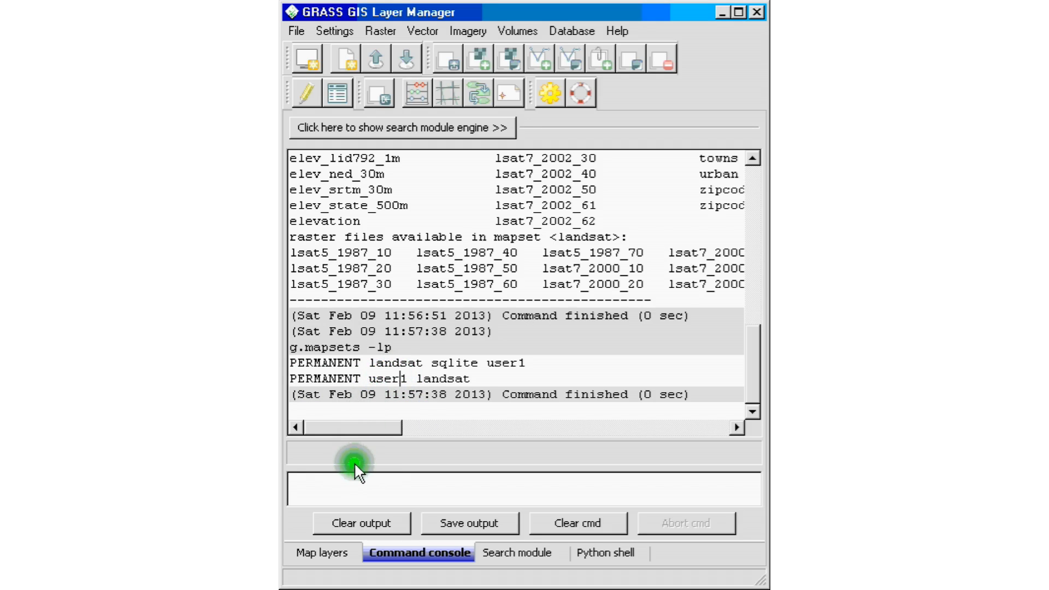
Print the available and accessible mapsets in the empty console with g.mapsets -lp
left_click(350, 482)
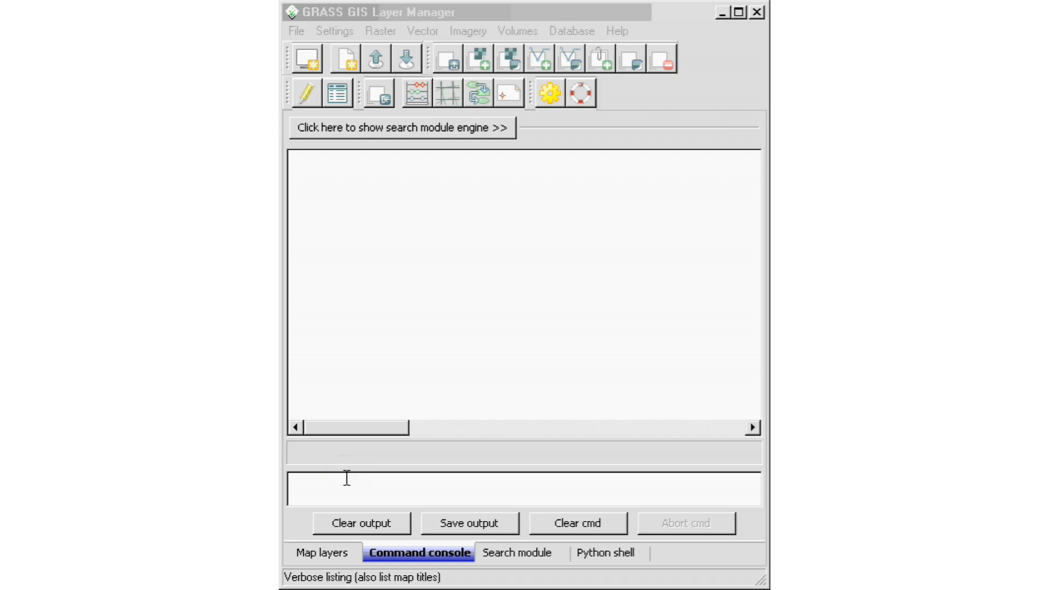
left_click(548, 15)
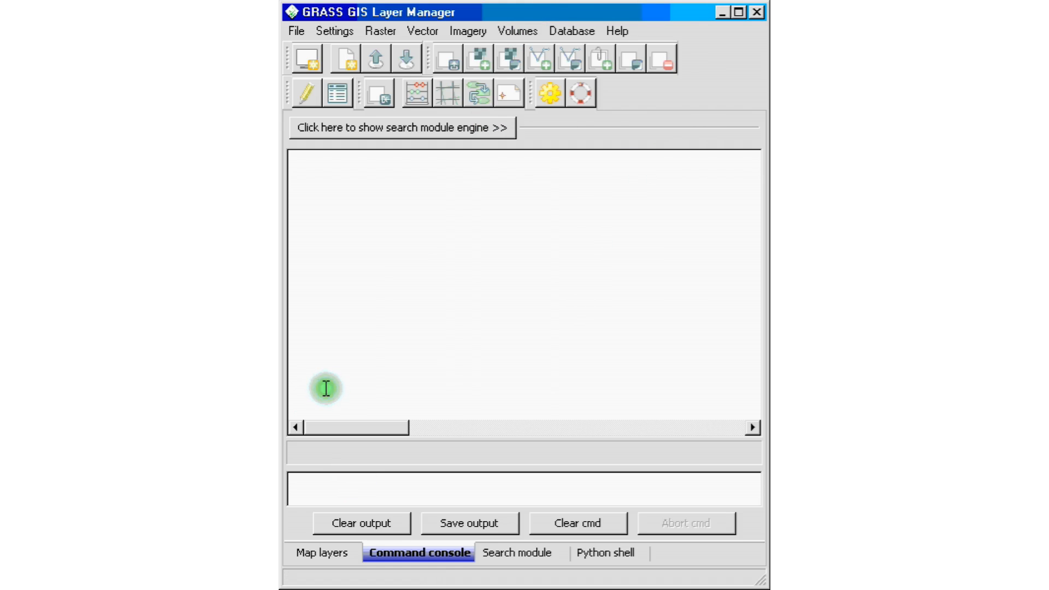
left_click(333, 484)
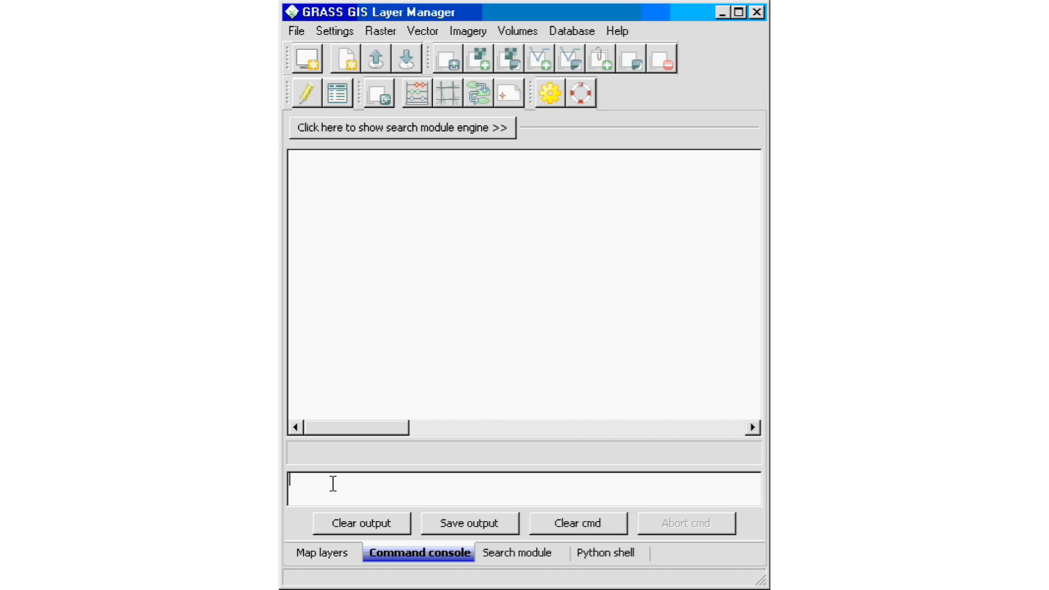
type("g.")
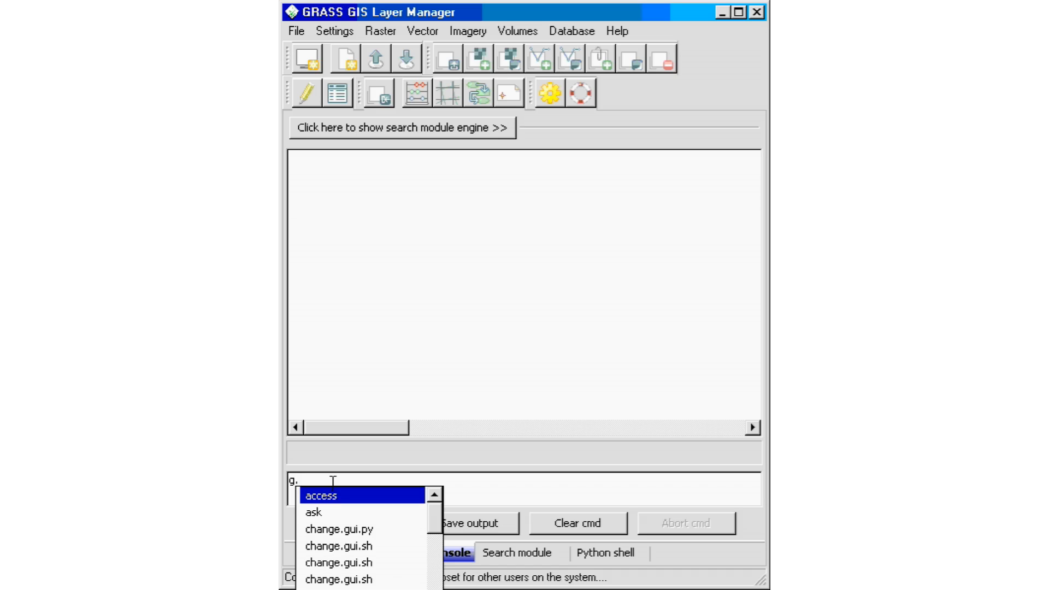
type("mapsets")
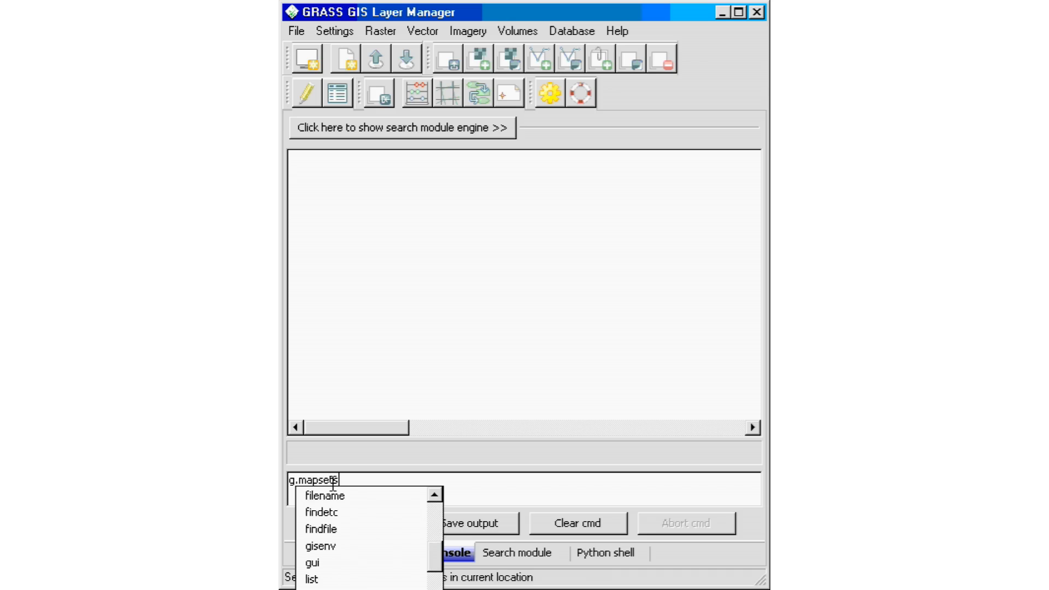
type(" -lp")
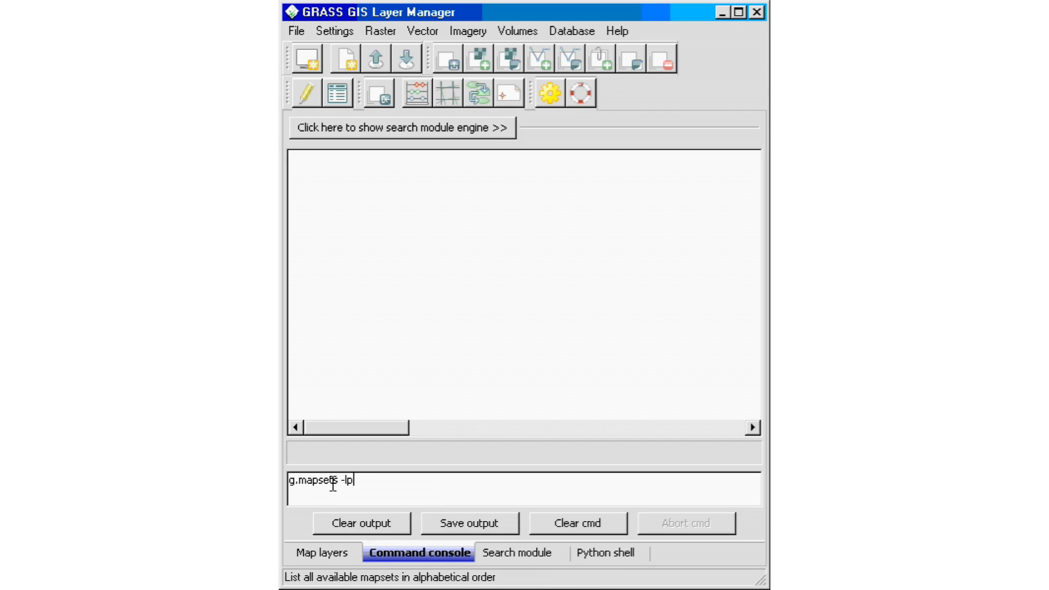
key("Return")
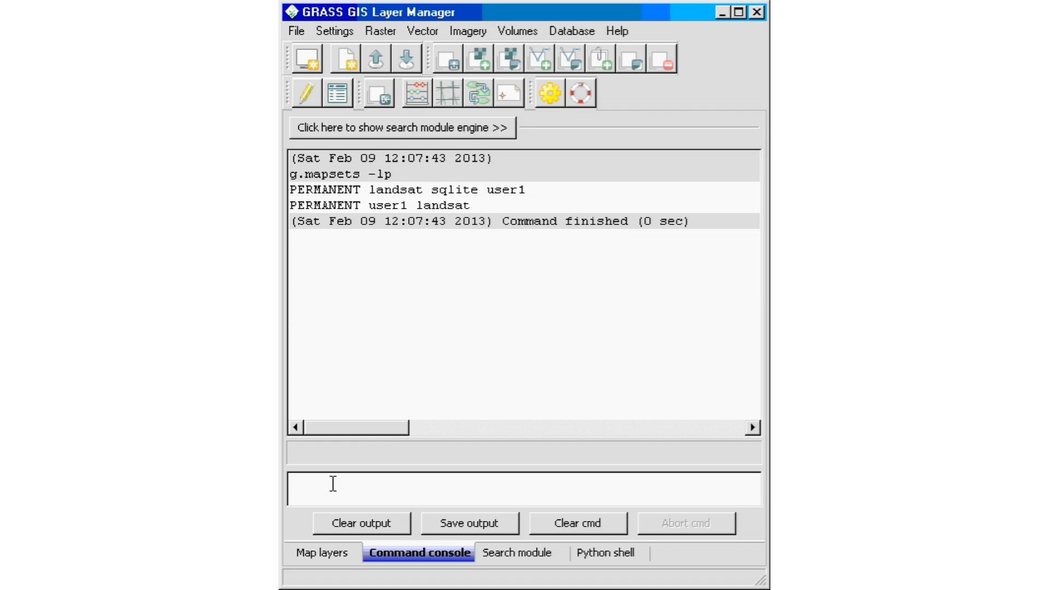
Run g.list -f vect mapset=landsat for a verbose vector map listing of the landsat mapset and examine its output
type("g.list ")
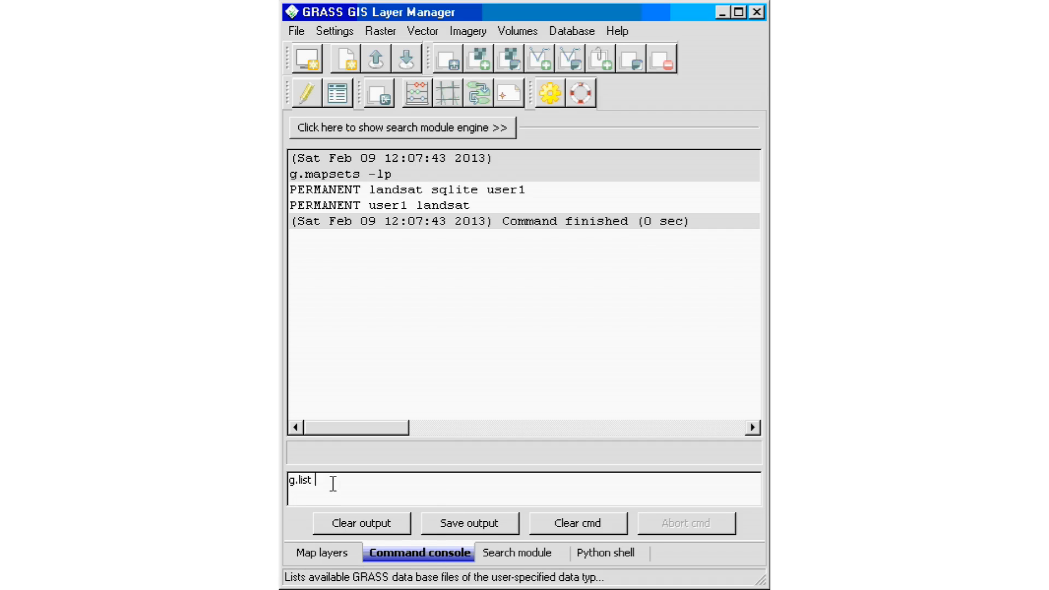
type("-f")
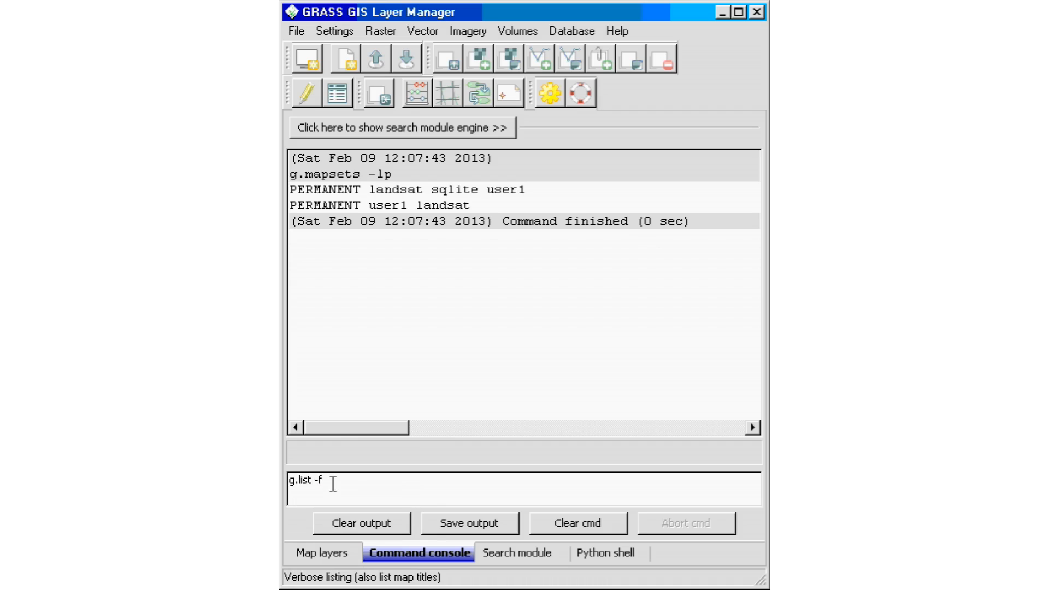
type(" vect mpas")
key("BackSpace")
key("BackSpace")
key("BackSpace")
type("apset=landsat")
key("Return")
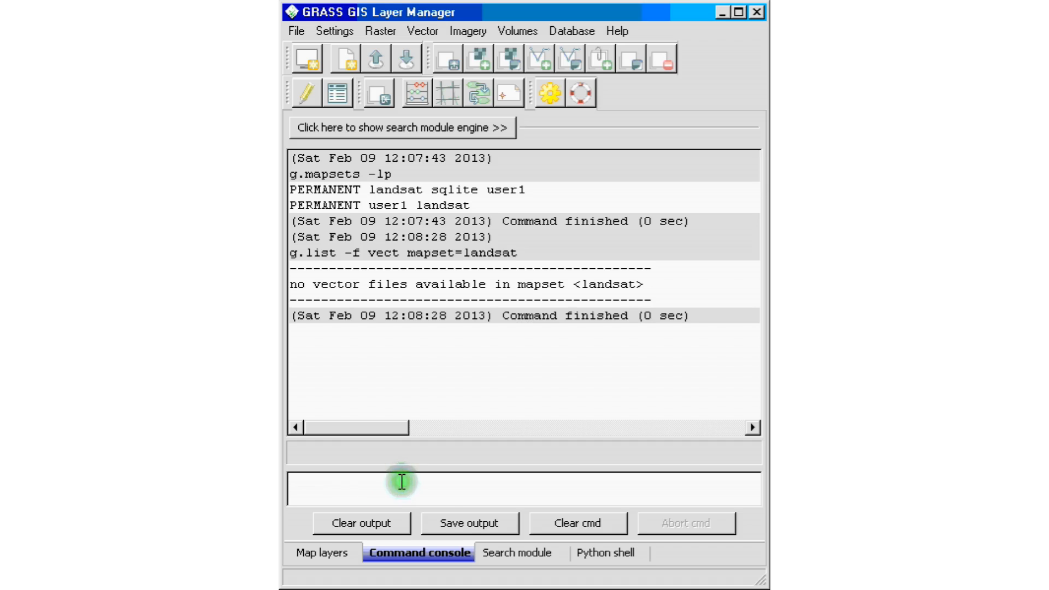
left_click_drag(312, 283, 412, 283)
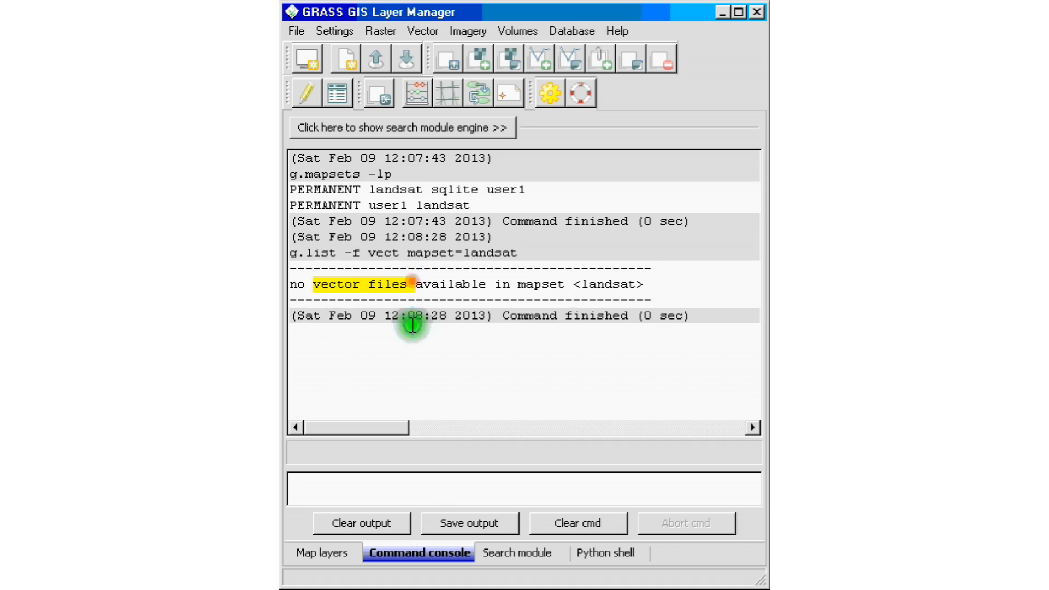
Run g.list -f rast mapset=landsat to list the raster maps of the landsat mapset
key("Up")
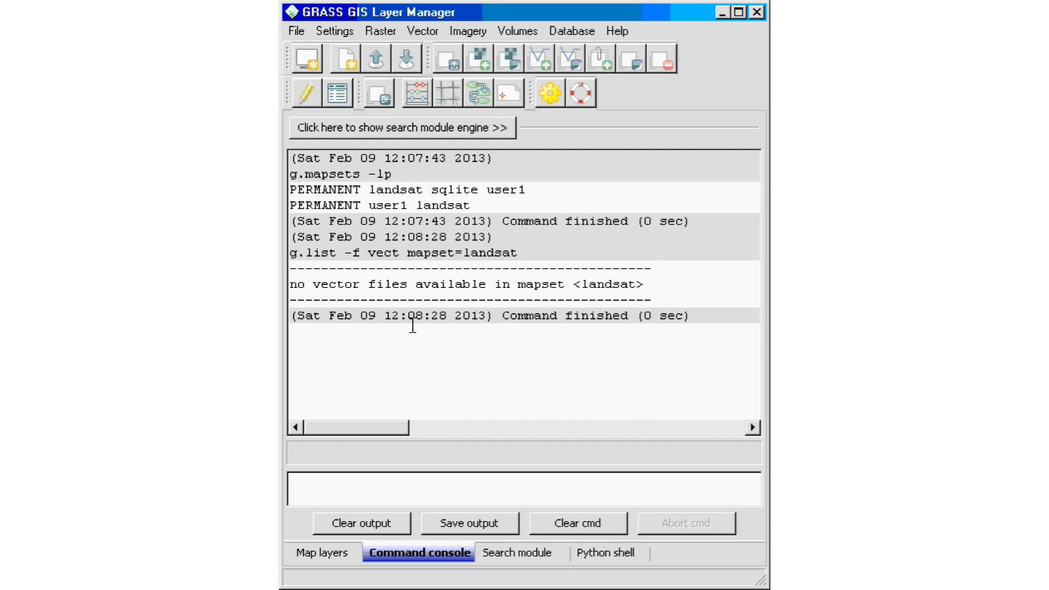
left_click(355, 487)
key("Up")
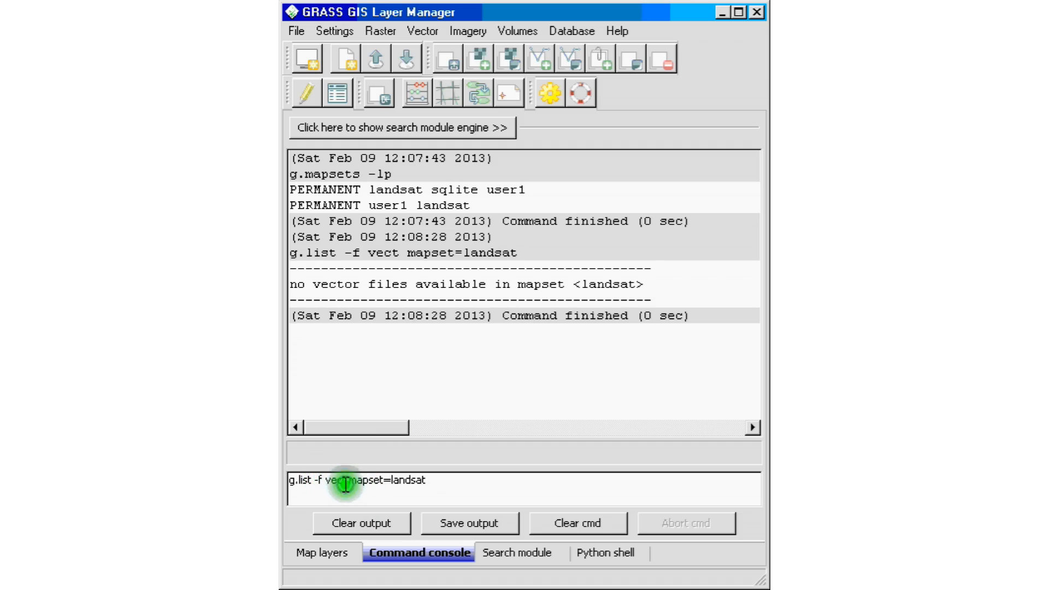
left_click_drag(346, 481, 326, 481)
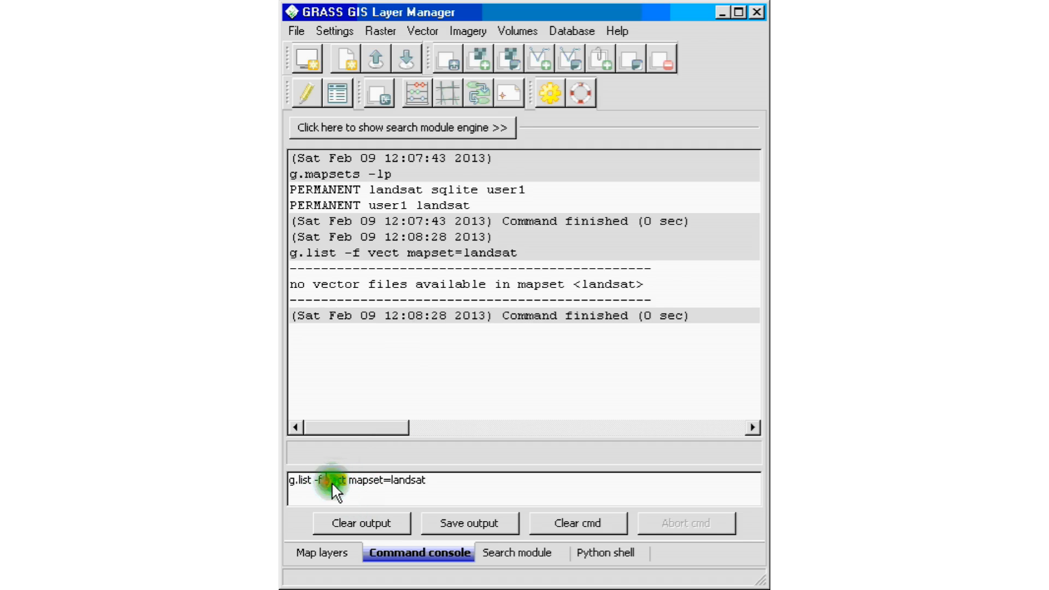
type("rast")
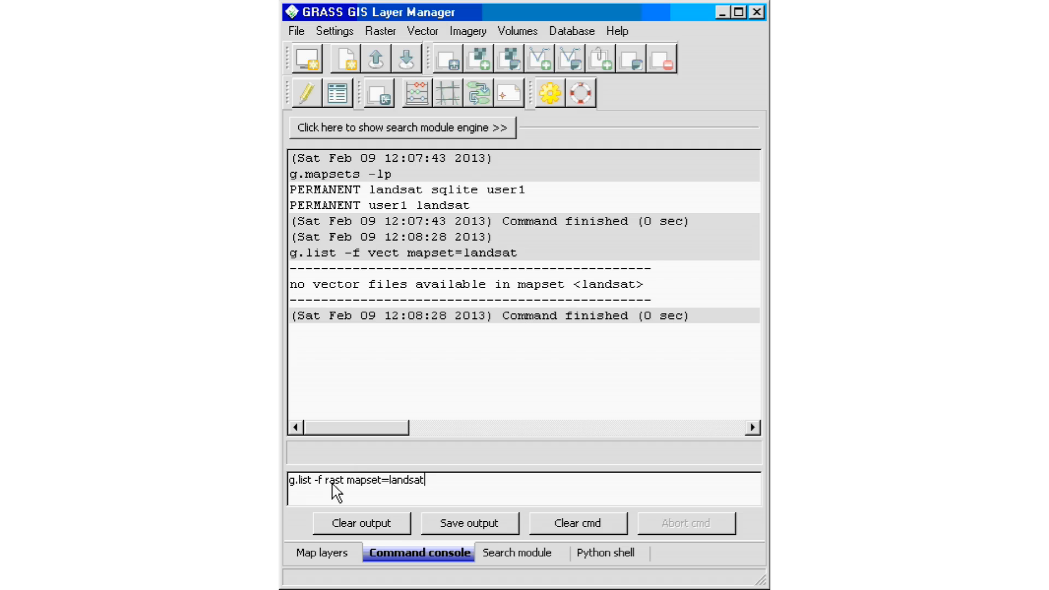
key("Return")
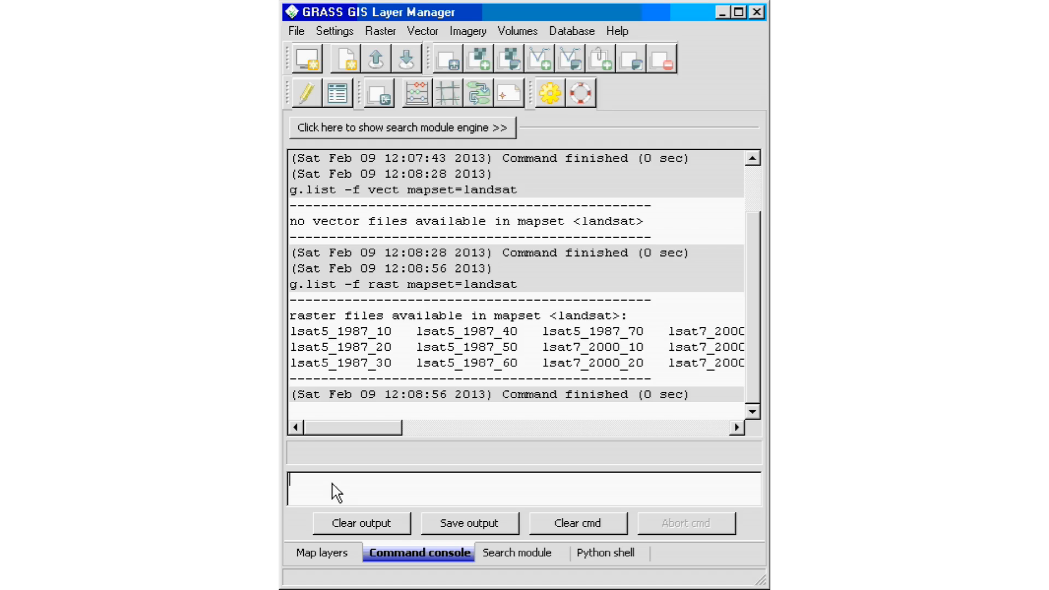
Run g.list -f rast mapset=PERMANENT to list the raster maps of the PERMANENT mapset
left_click(332, 484)
key("Up")
key("BackSpace")
key("BackSpace")
key("BackSpace")
key("BackSpace")
key("BackSpace")
key("BackSpace")
key("BackSpace")
type("P")
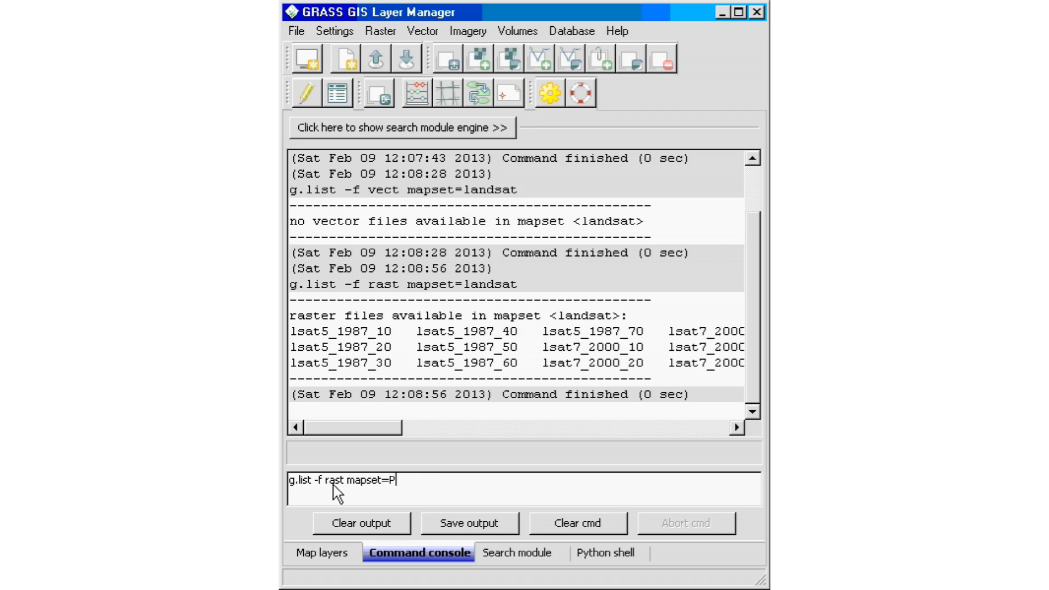
type("ERMANENT")
key("Return")
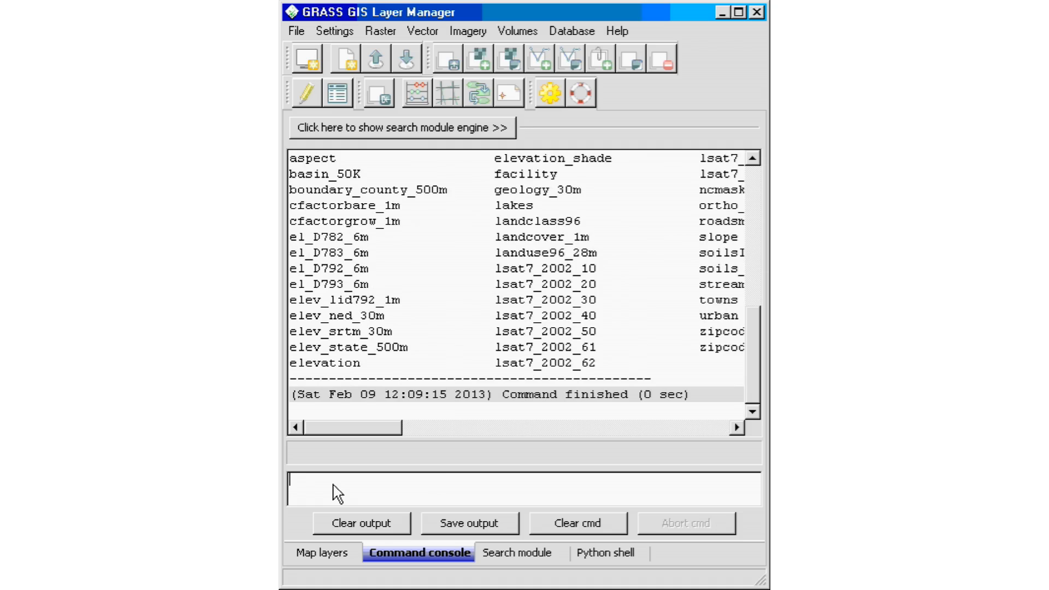
Run g.list -f vect mapset=PERMANENT to list the vector maps of the PERMANENT mapset
key("Up")
left_click(343, 486)
double_click(333, 482)
type("vec")
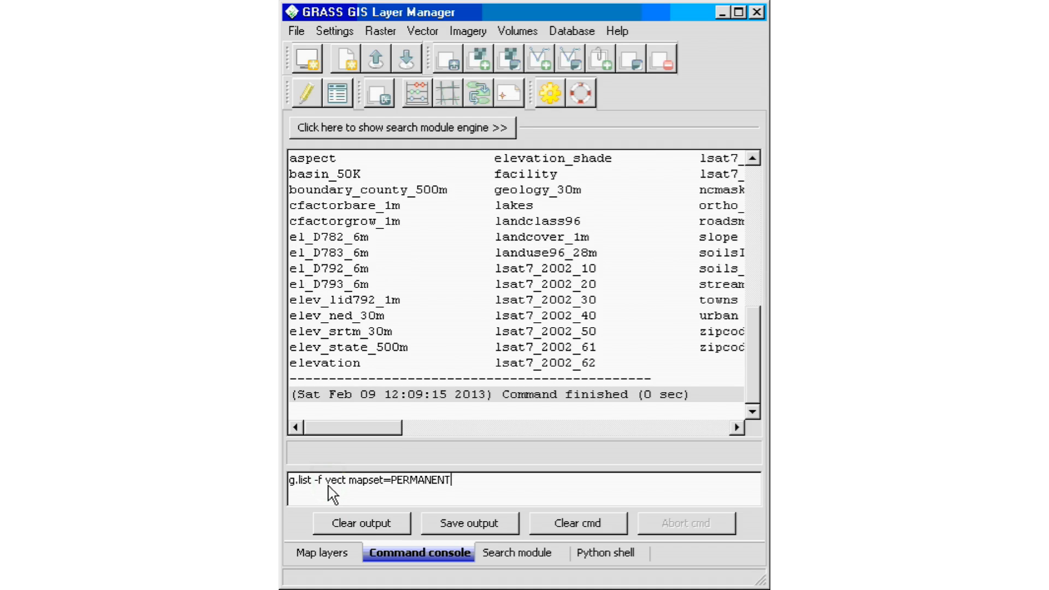
key("Return")
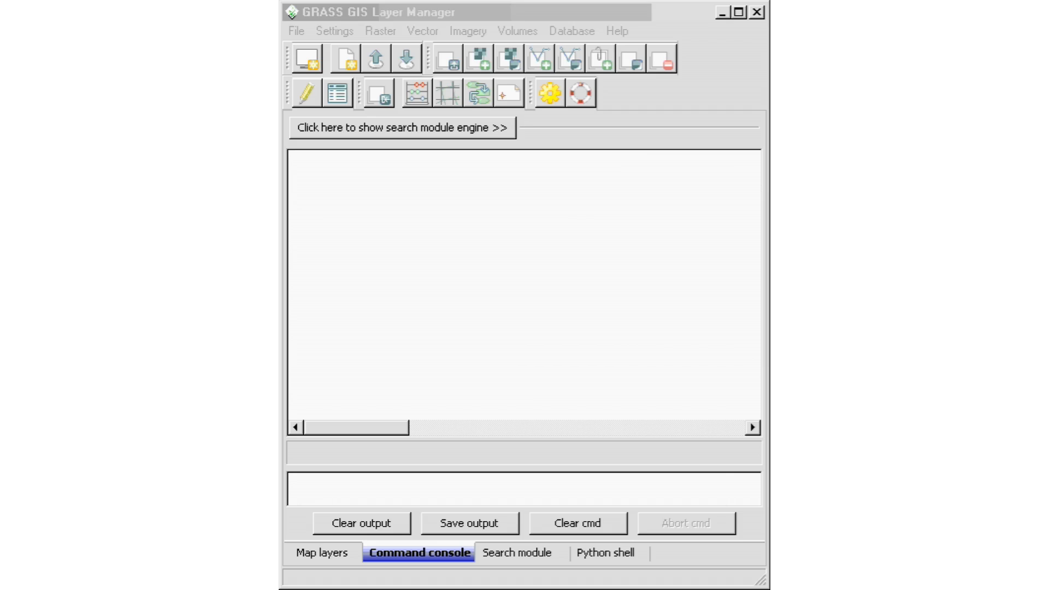
Run g.mlist rast mapset=landsat pat=*ls* to list the landsat rasters matching the pattern, and look over the output
left_click(377, 479)
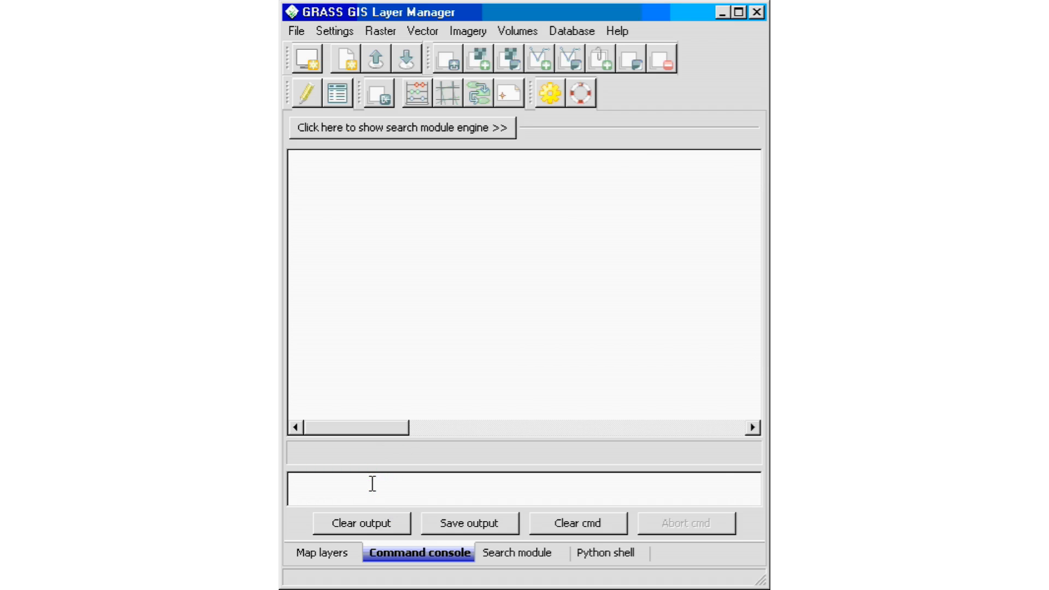
type("g.mlist")
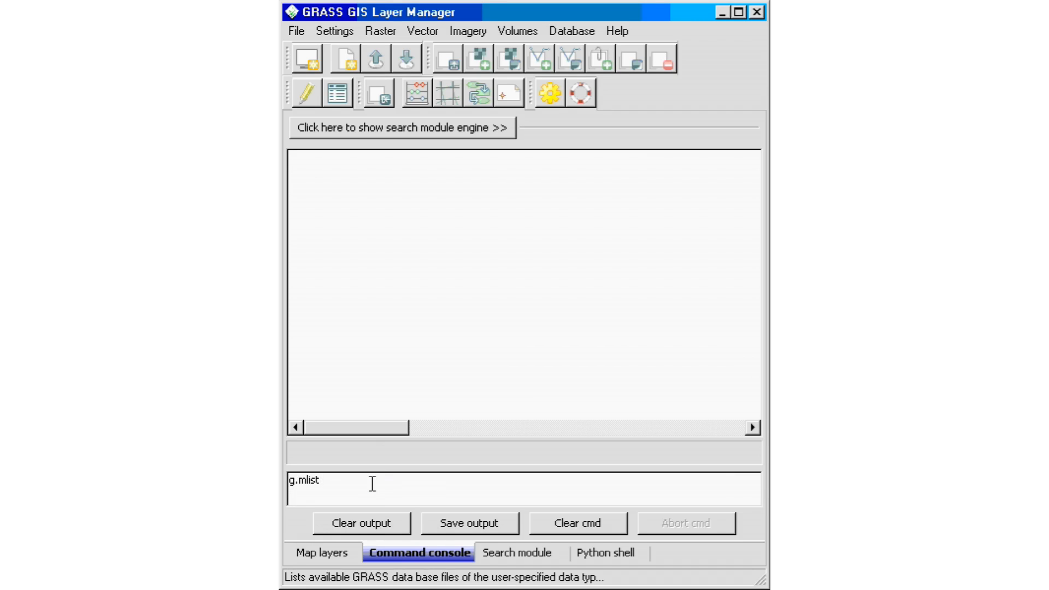
type(" rast mapset=landsat pat")
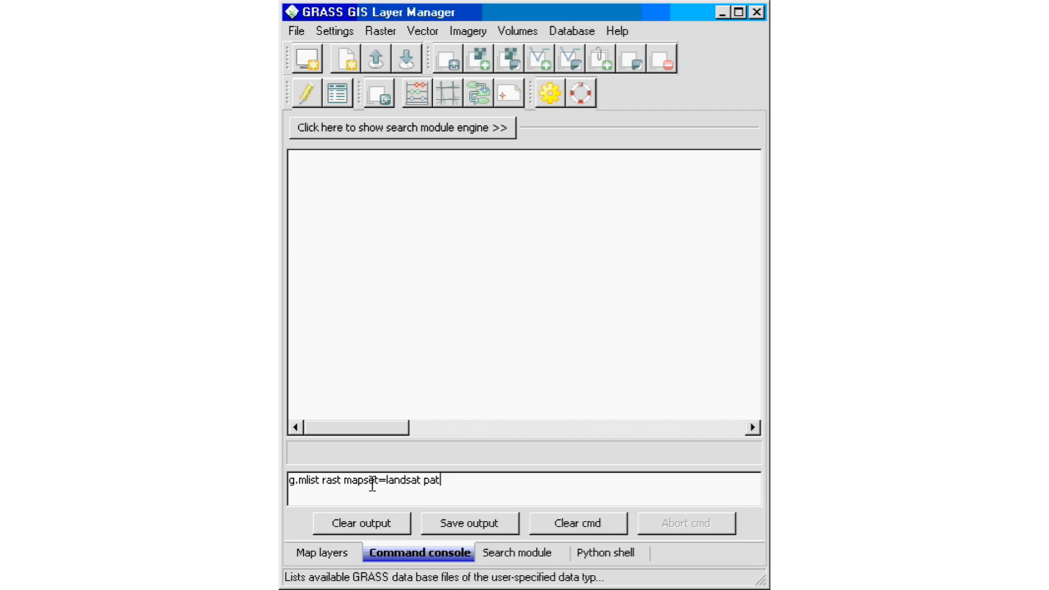
type("=*")
type("ls*")
left_click(634, 491)
key("Return")
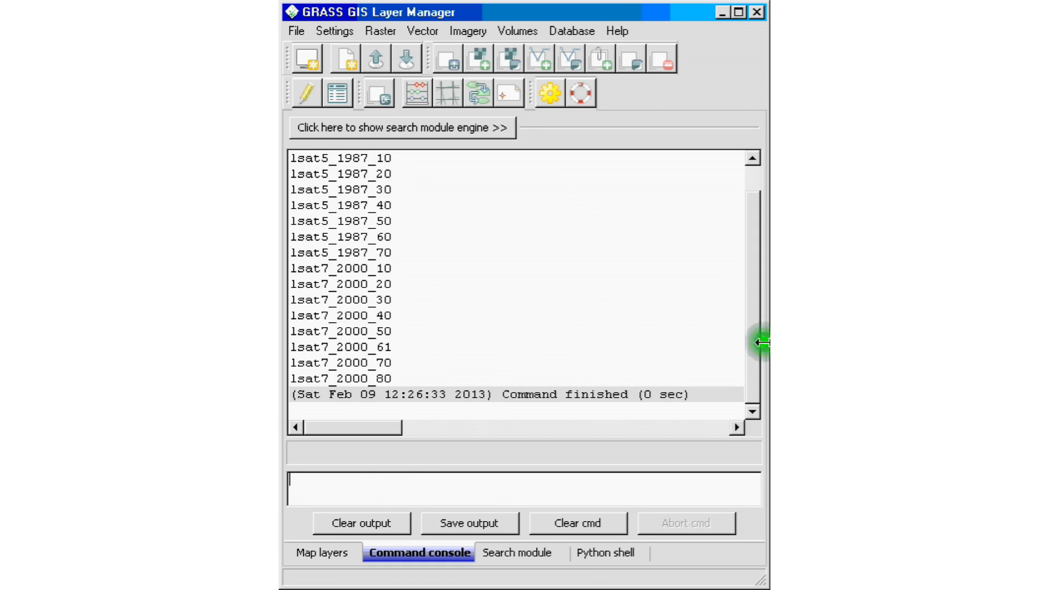
mouse_move(759, 351)
left_mouse_down()
mouse_move(755, 317)
mouse_move(753, 356)
left_mouse_up()
left_click(433, 480)
left_click_drag(749, 359, 749, 372)
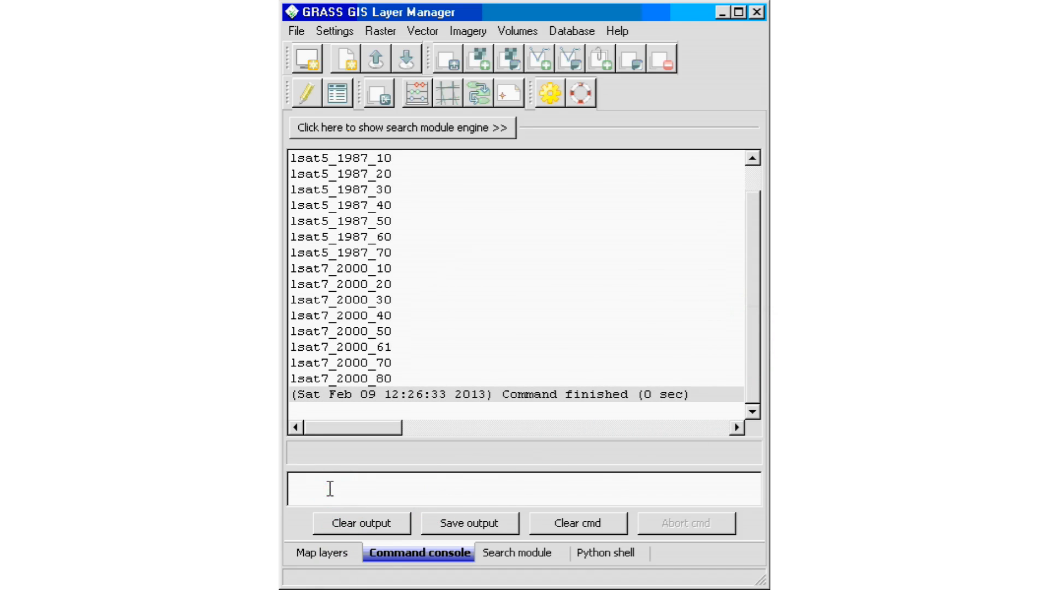
Recall the previous g.mlist command and change its data type to vect
key("Up")
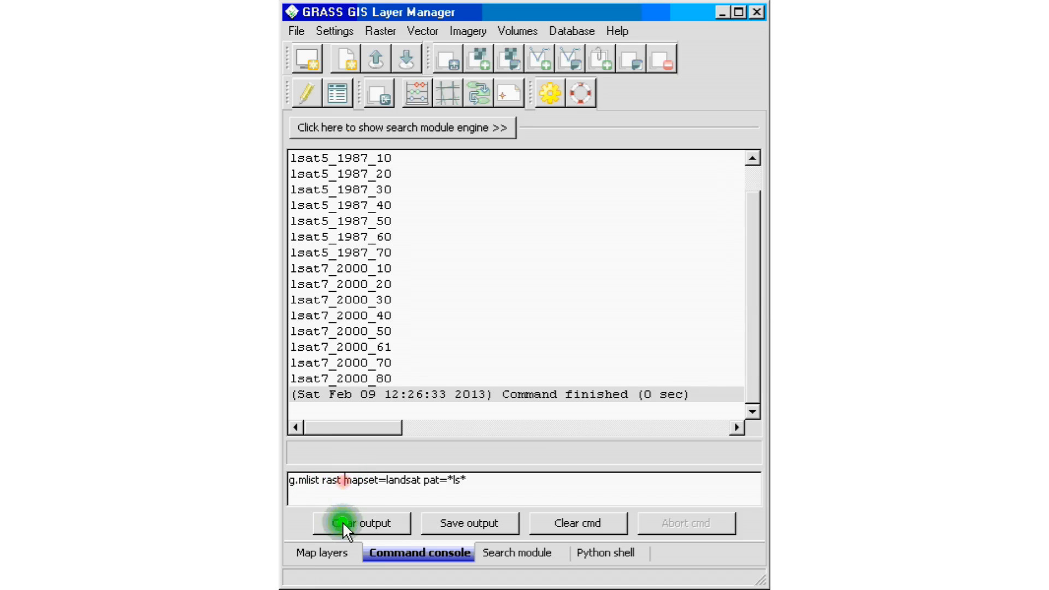
key("Left")
key("Left")
key("Left")
key("Left")
key("Left")
key("Left")
key("Left")
key("Left")
key("Left")
key("Left")
key("Left")
key("Left")
key("Left")
key("Left")
key("Left")
key("Left")
key("Left")
key("Left")
key("Left")
key("Left")
key("BackSpace")
key("BackSpace")
key("BackSpace")
key("BackSpace")
key("BackSpace")
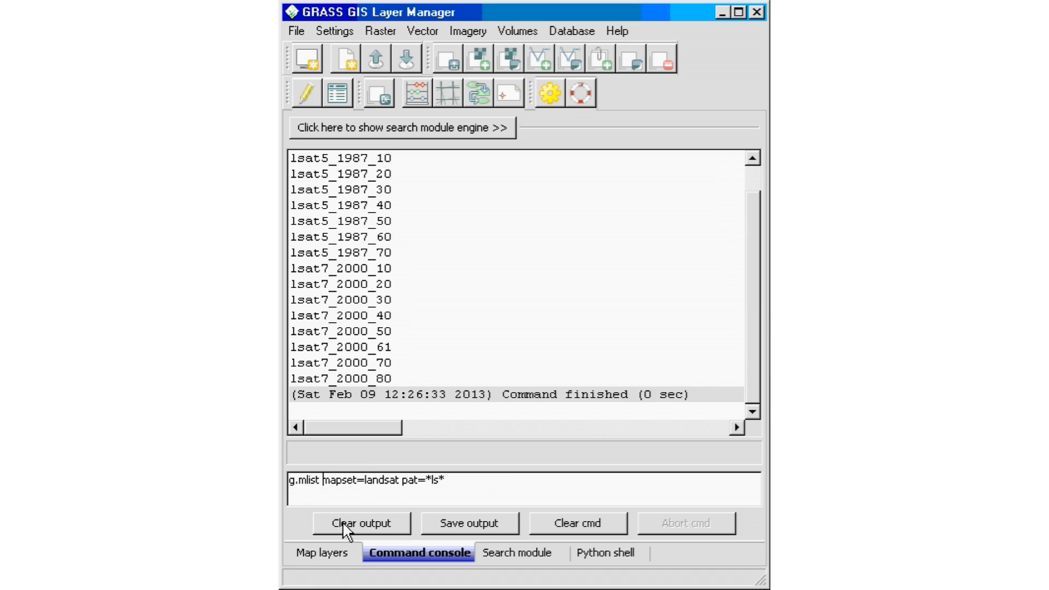
type("vect")
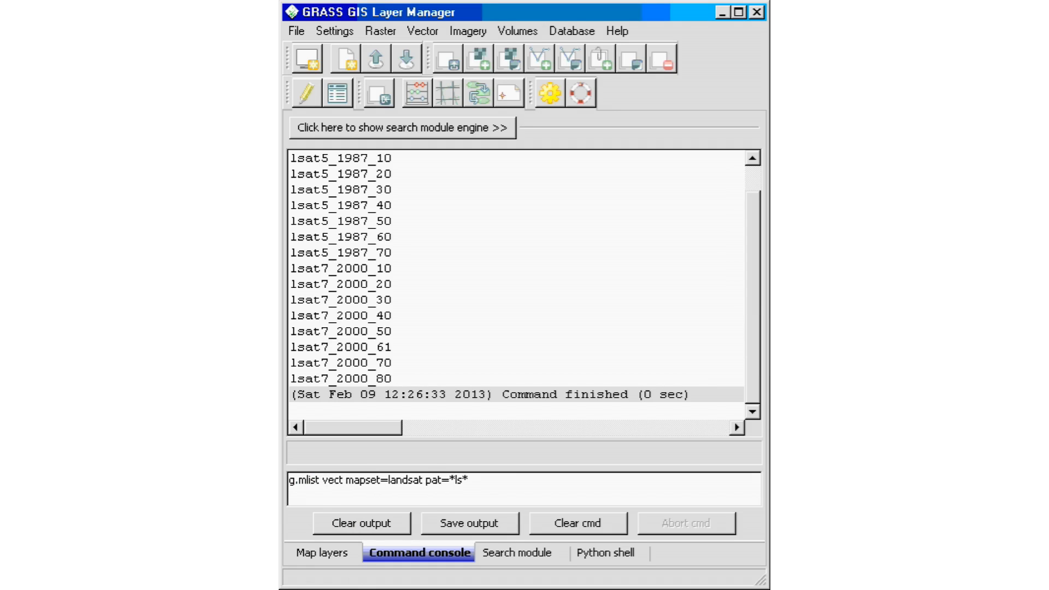
Change the g.mlist command's mapset to PERMANENT and its pattern to *ra*, and run it
left_click_drag(423, 483, 386, 483)
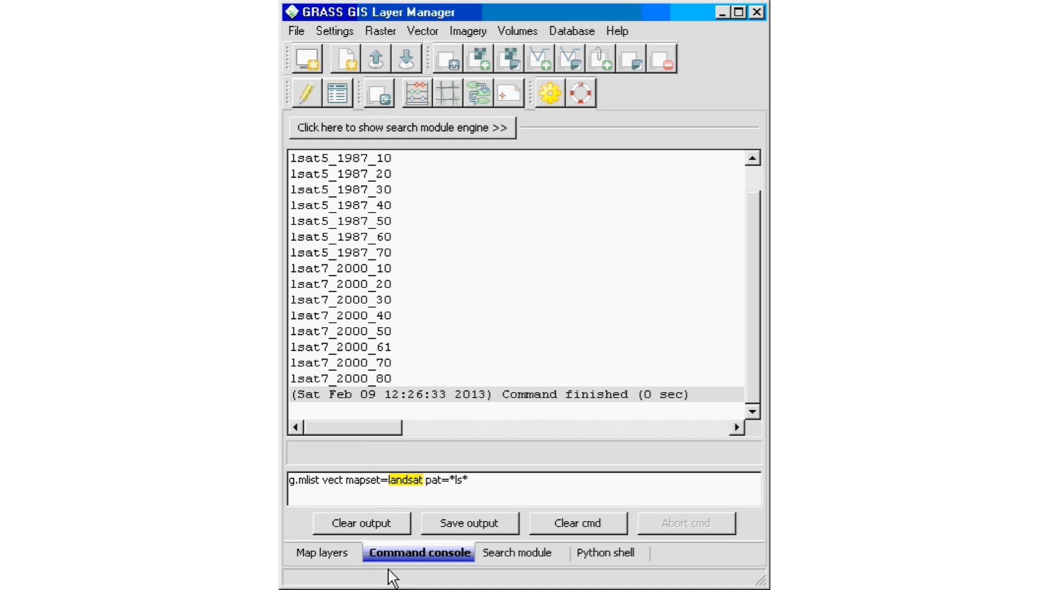
type("PERMANENT")
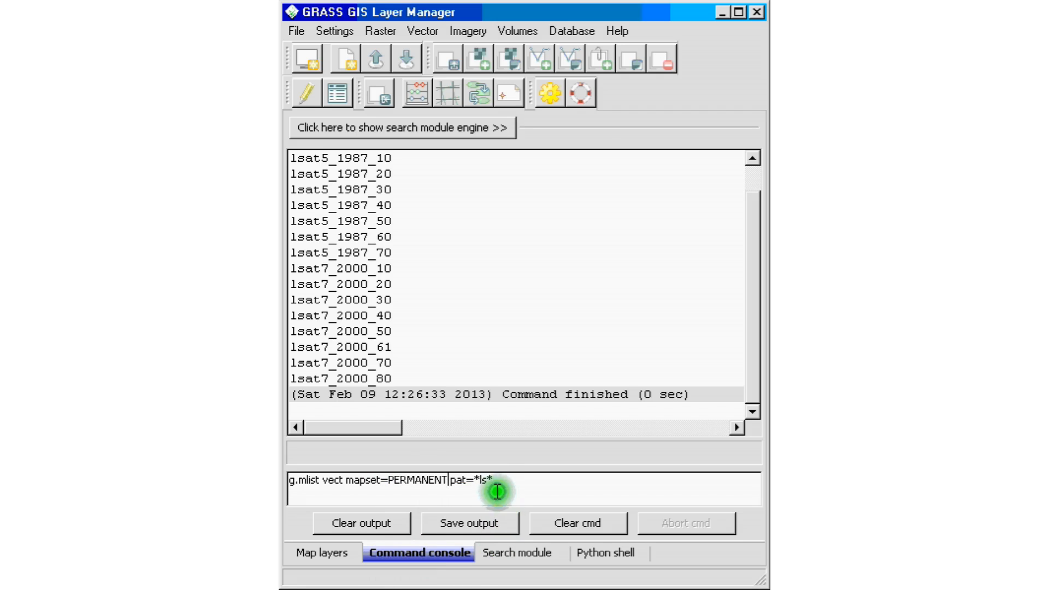
left_click(484, 479)
left_click_drag(483, 479, 479, 479)
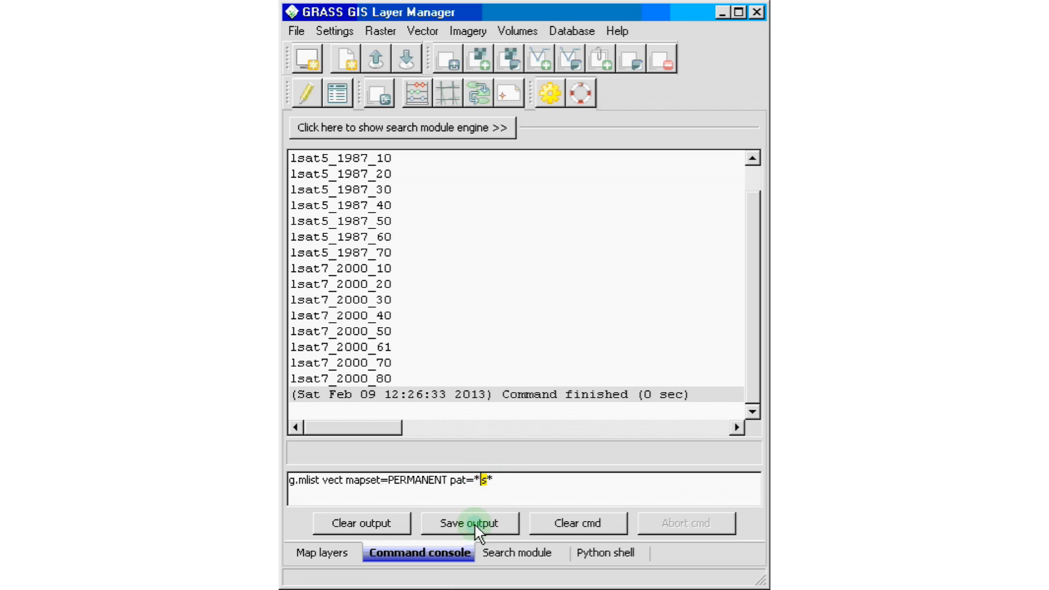
type("ra")
left_click(553, 477)
key("Return")
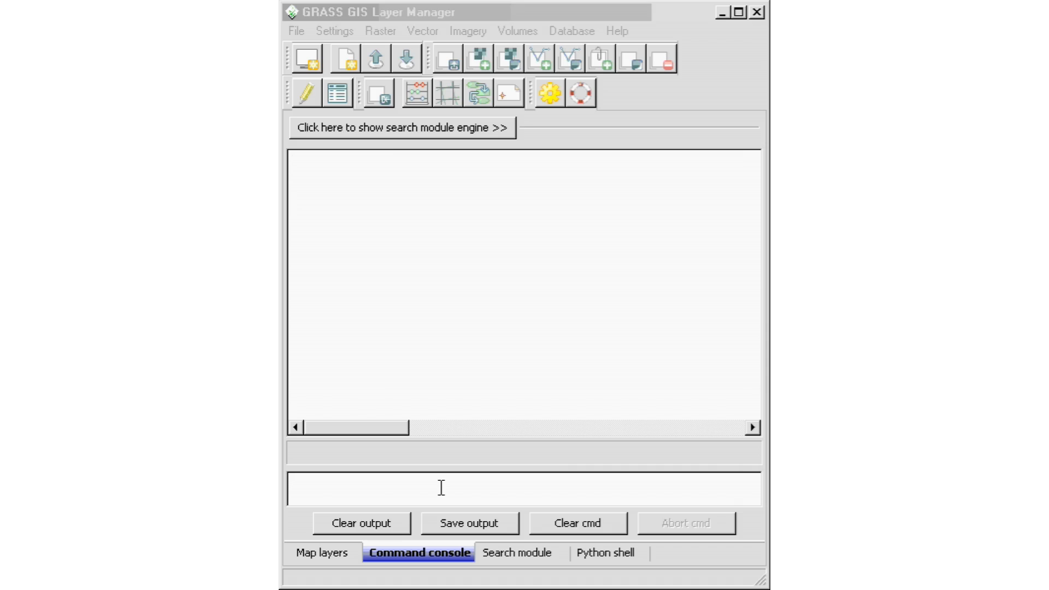
left_click(434, 486)
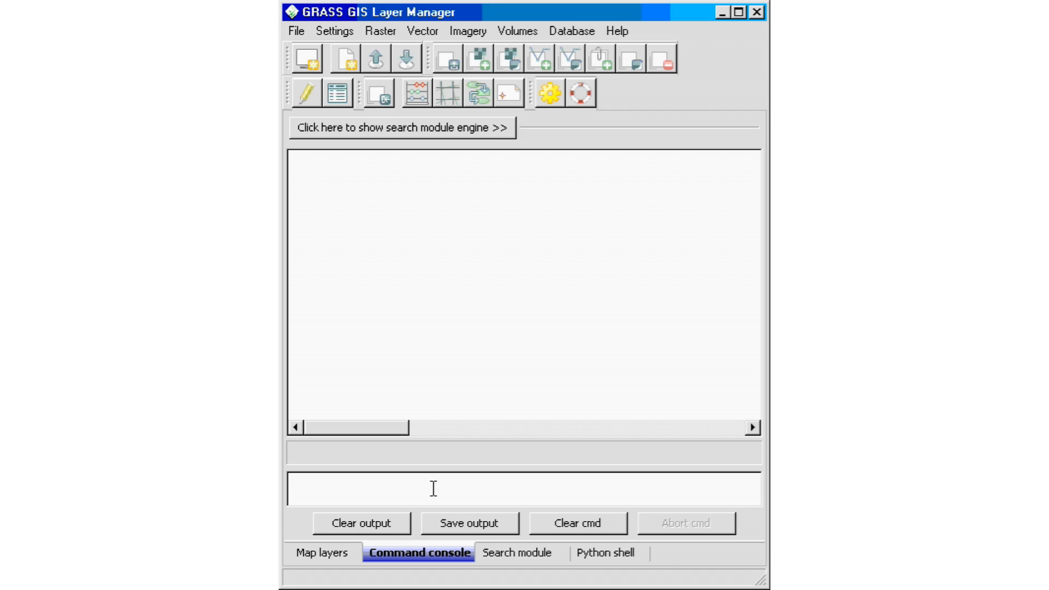
type("g.cpy")
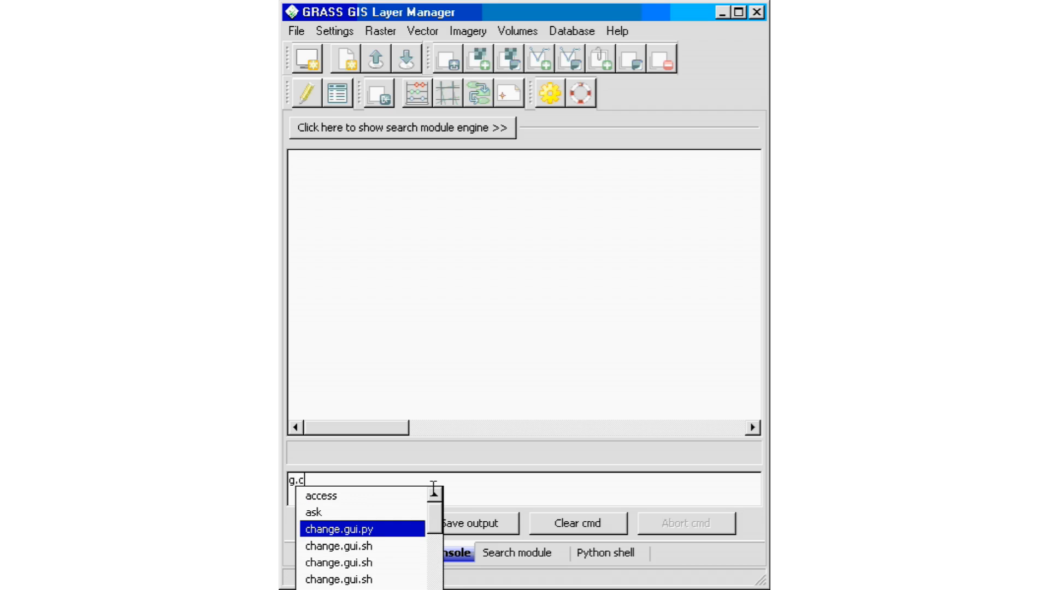
key("BackSpace")
key("BackSpace")
type("o[py")
key("BackSpace")
key("BackSpace")
key("BackSpace")
type("py")
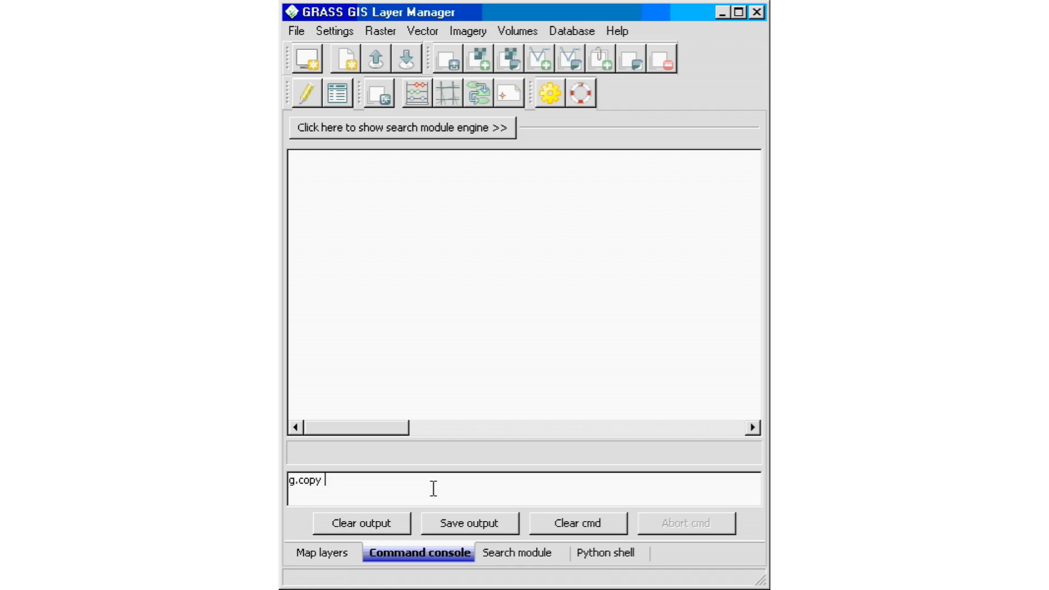
type(" vect")
key("BackSpace")
key("BackSpace")
key("BackSpace")
key("BackSpace")
key("BackSpace")
key("BackSpace")
key("BackSpace")
key("BackSpace")
key("BackSpace")
key("BackSpace")
Run g.list -f vect to list the vector maps of all accessible mapsets, and examine the PERMANENT section of the output
type("g.list ")
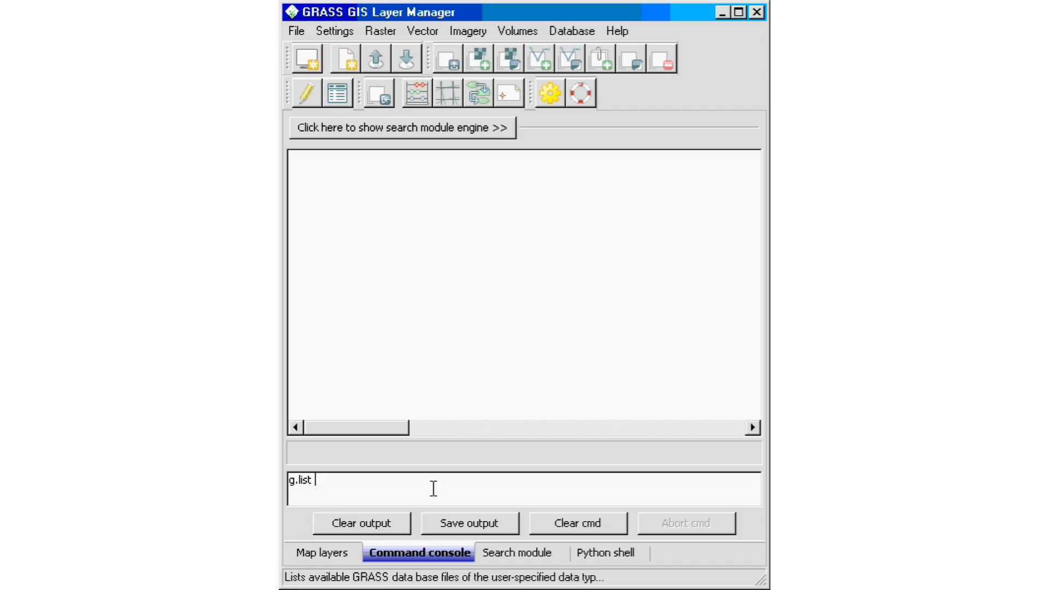
type("-f")
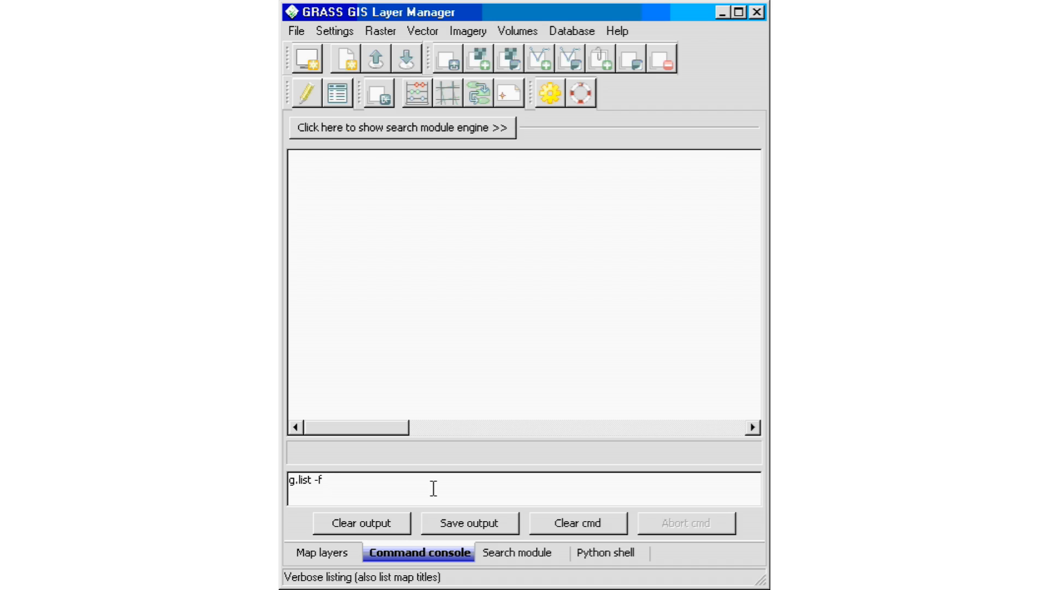
type("vect")
key("Return")
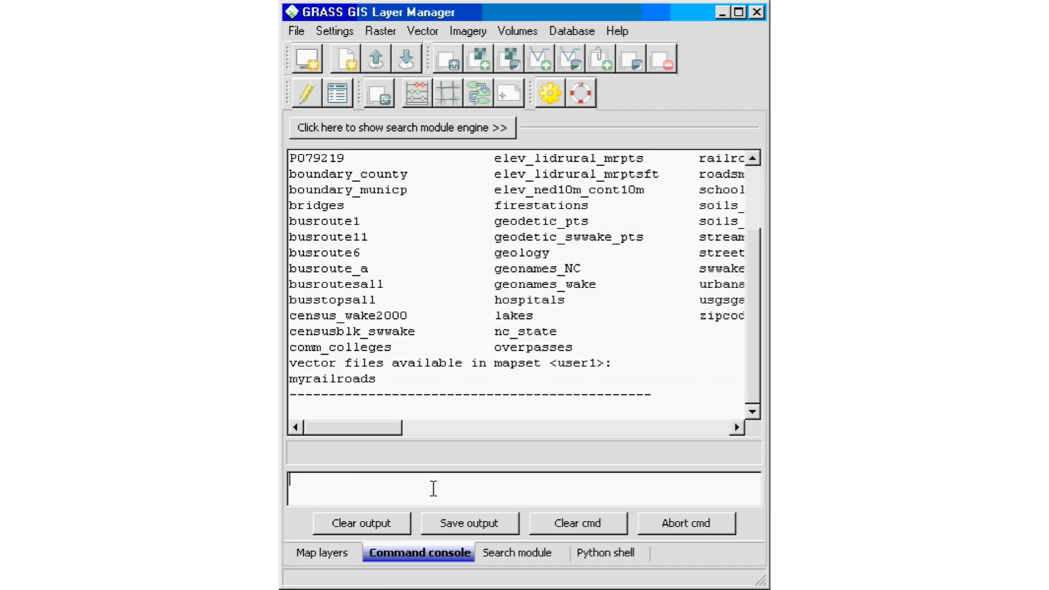
left_click(433, 489)
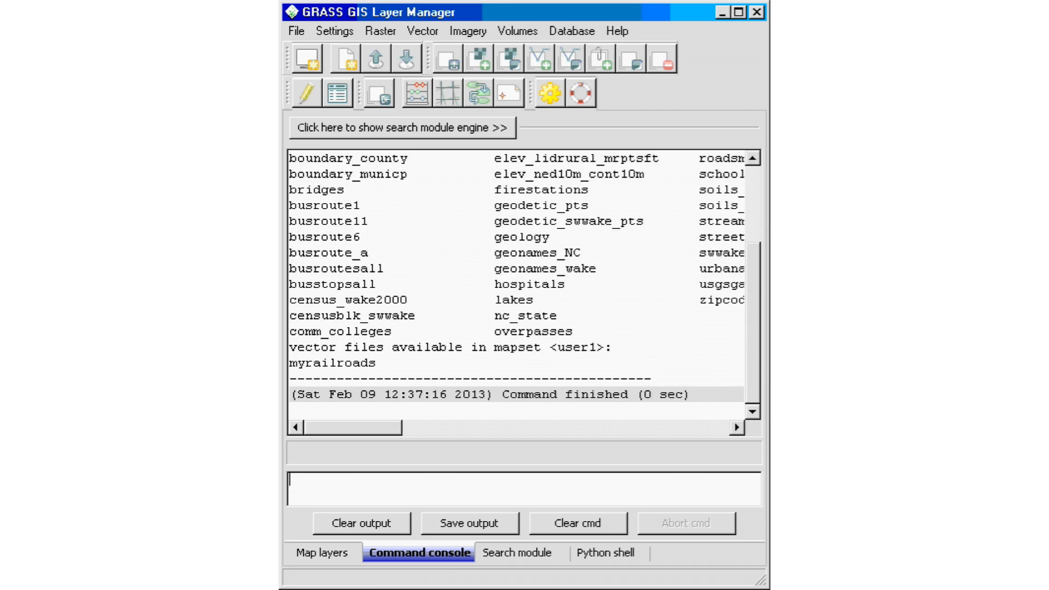
left_click_drag(749, 344, 750, 293)
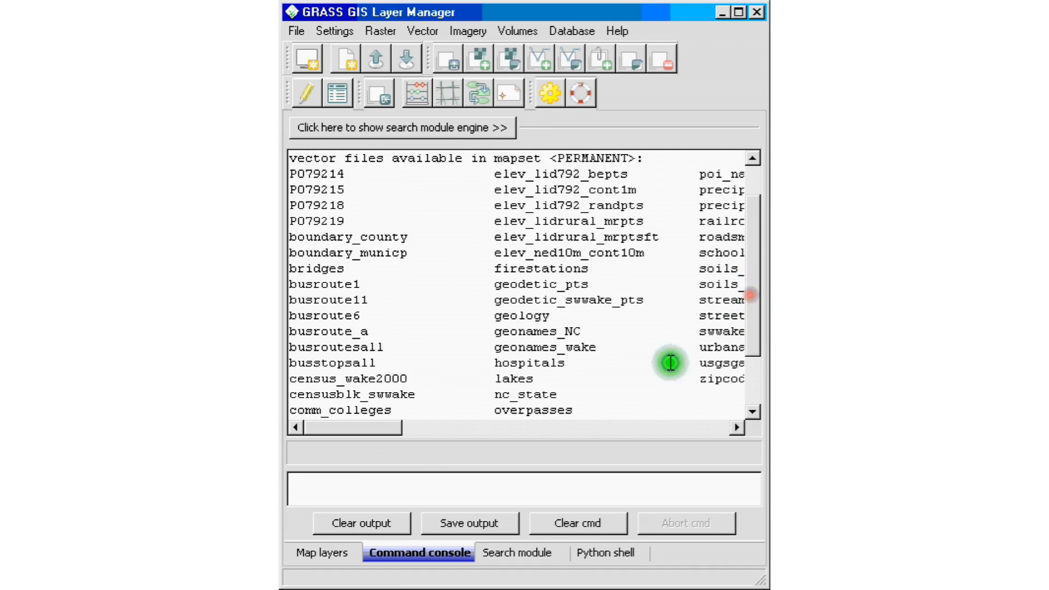
mouse_move(342, 426)
left_mouse_down()
mouse_move(359, 423)
mouse_move(326, 426)
left_mouse_up()
Enter a g.copy command with vect=bridges@PERMENENT as the source vector map
left_click(350, 486)
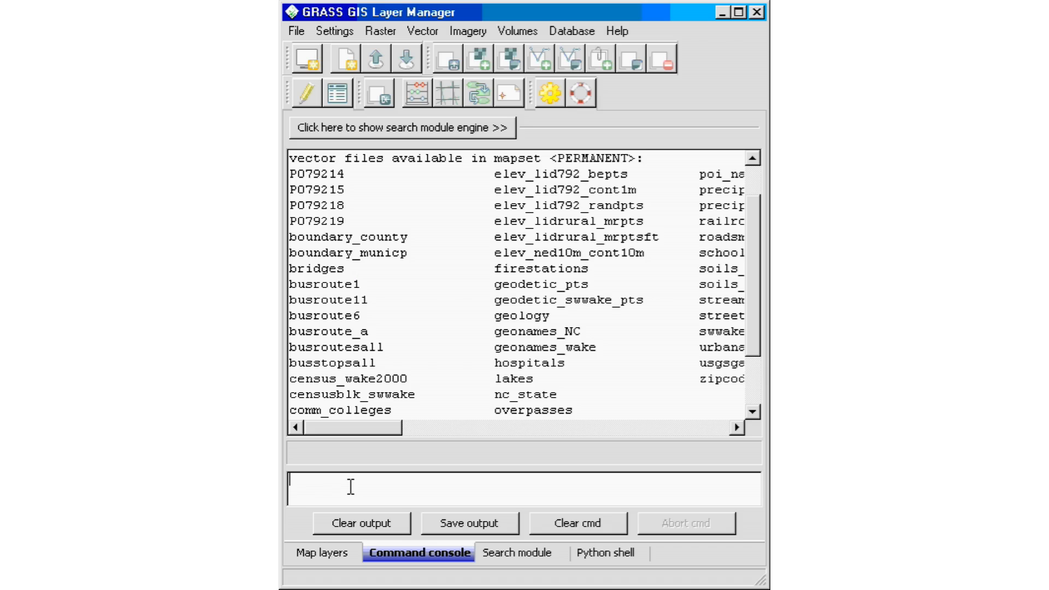
type("g.copy vect")
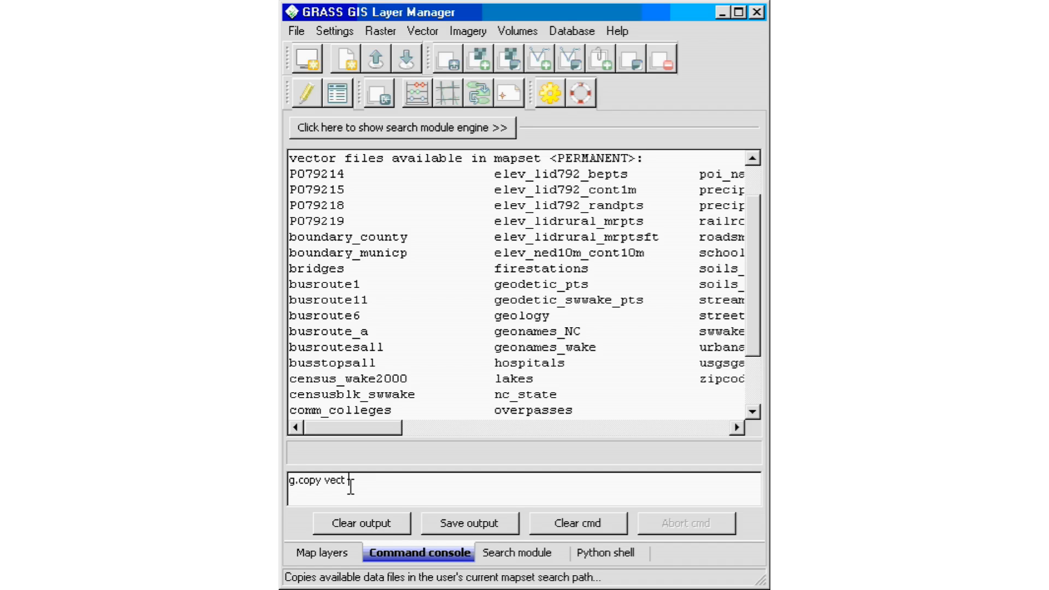
type("=bridges@PERMENT")
key("BackSpace")
type("ENT")
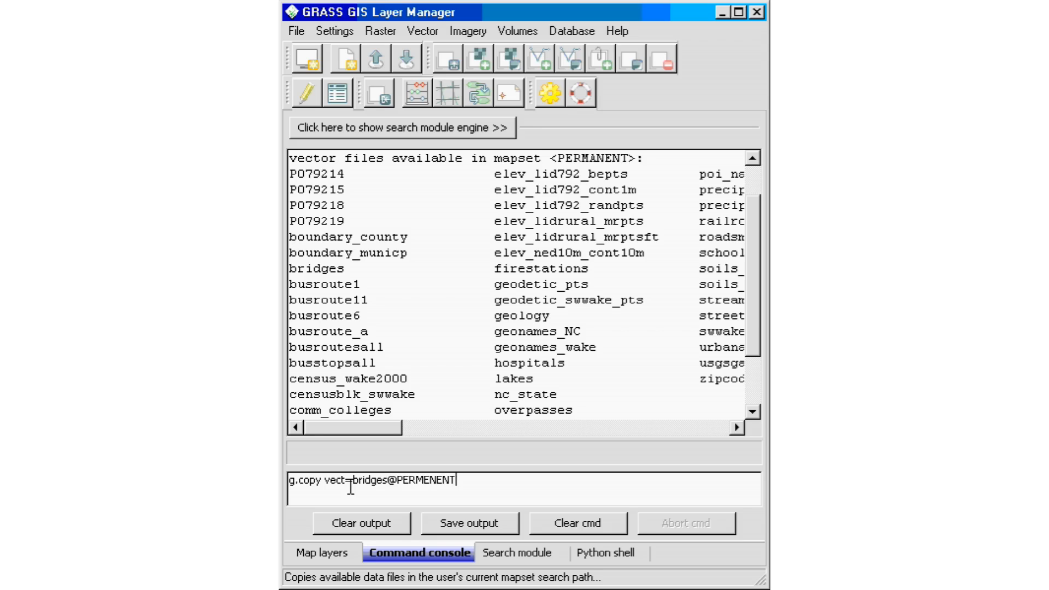
Complete the g.copy command with mybridges as the name of the new vector map, and run it
type(",my")
key("BackSpace")
key("BackSpace")
type("mybridge")
key("BackSpace")
key("BackSpace")
key("BackSpace")
key("BackSpace")
type("idge")
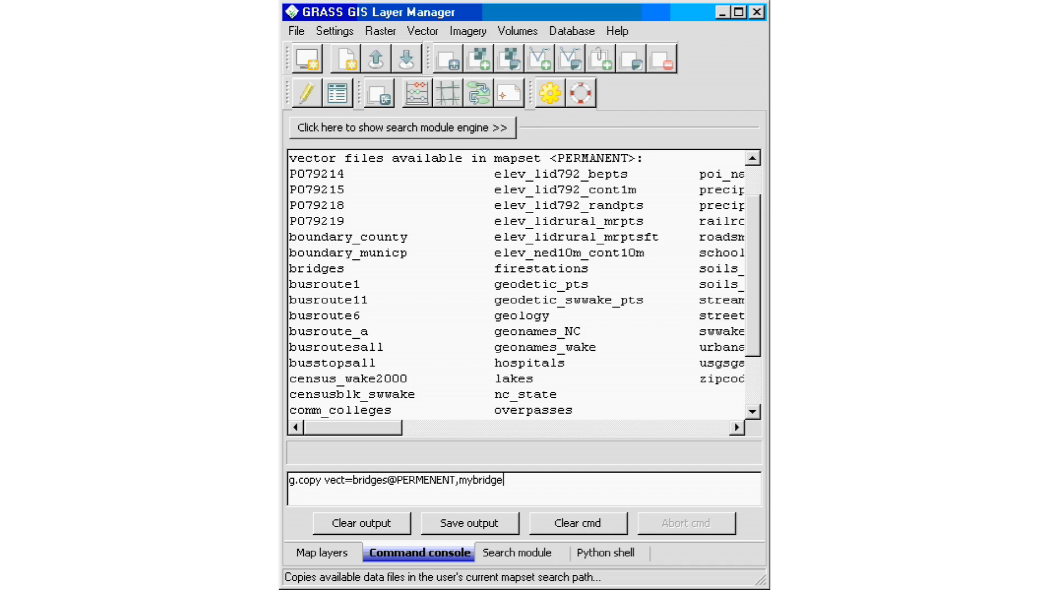
left_click(459, 480)
left_click_drag(459, 480, 510, 480)
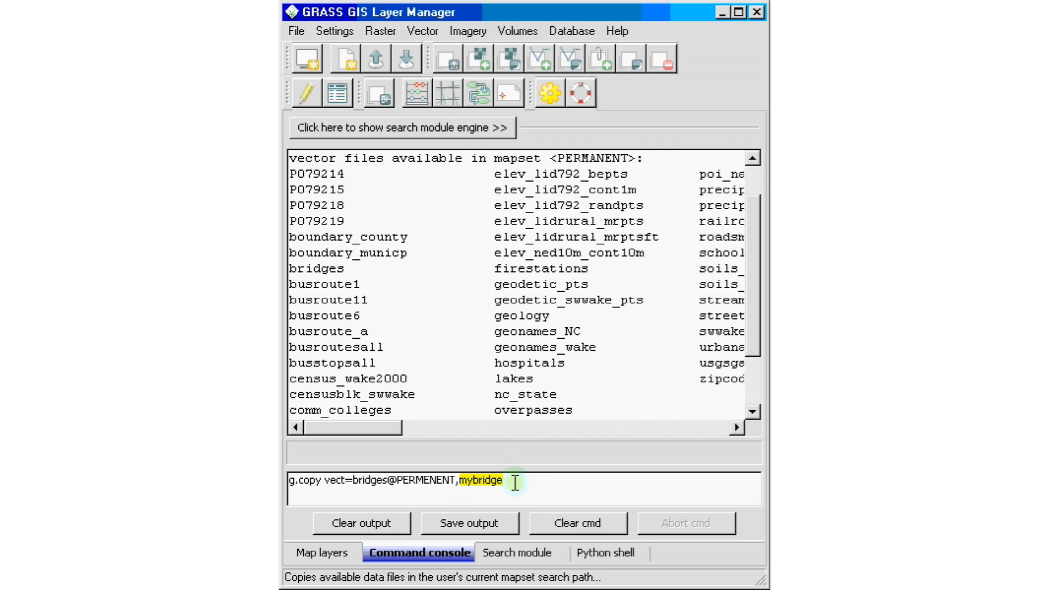
left_click(504, 486)
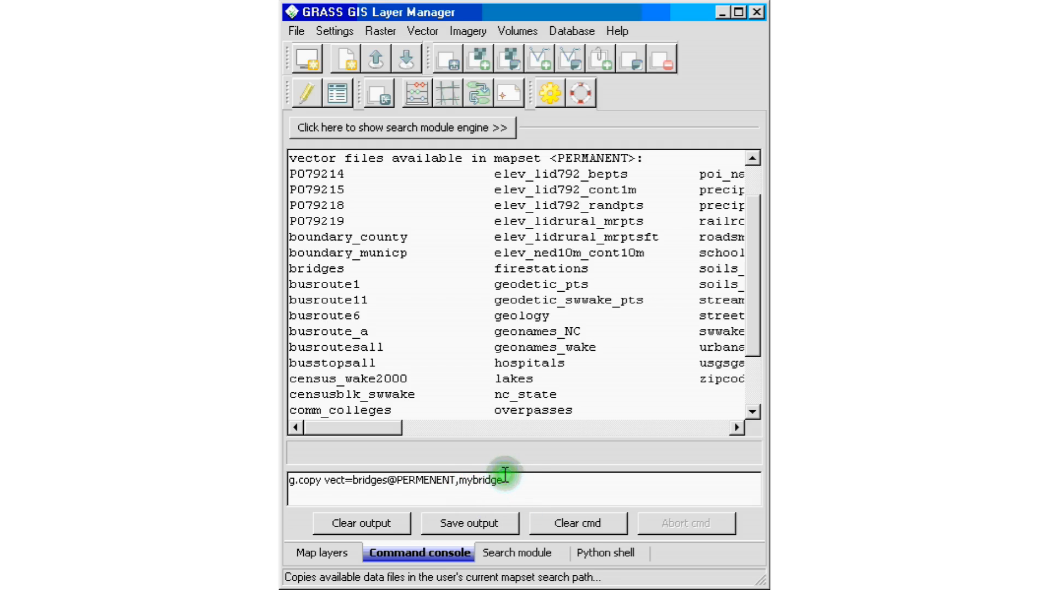
left_click(537, 480)
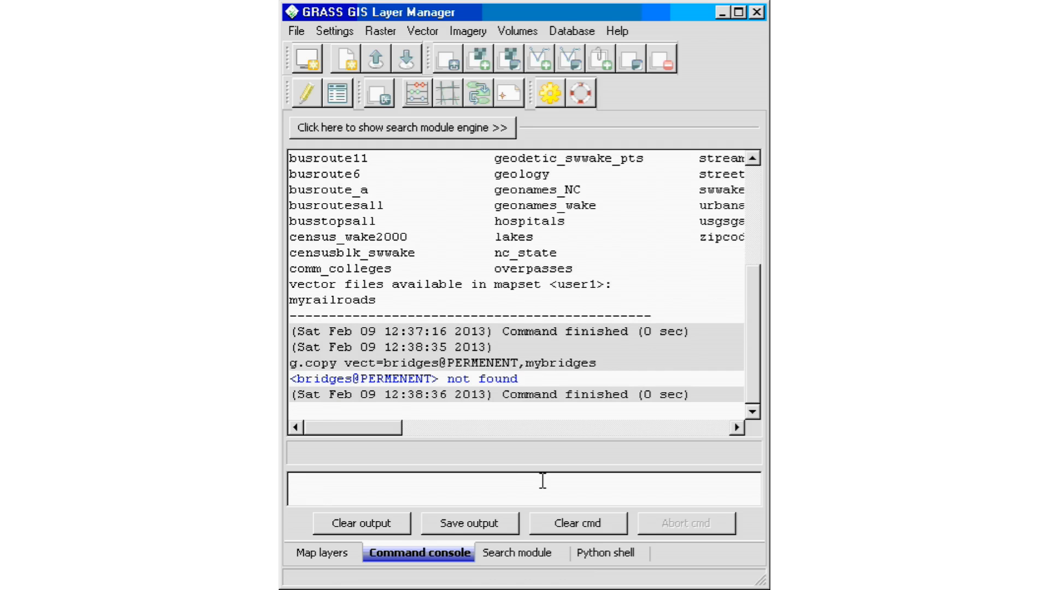
Recall the previous g.copy command and correct its source mapset to PERMANENT
mouse_move(748, 375)
left_mouse_down()
mouse_move(745, 278)
mouse_move(739, 368)
left_mouse_up()
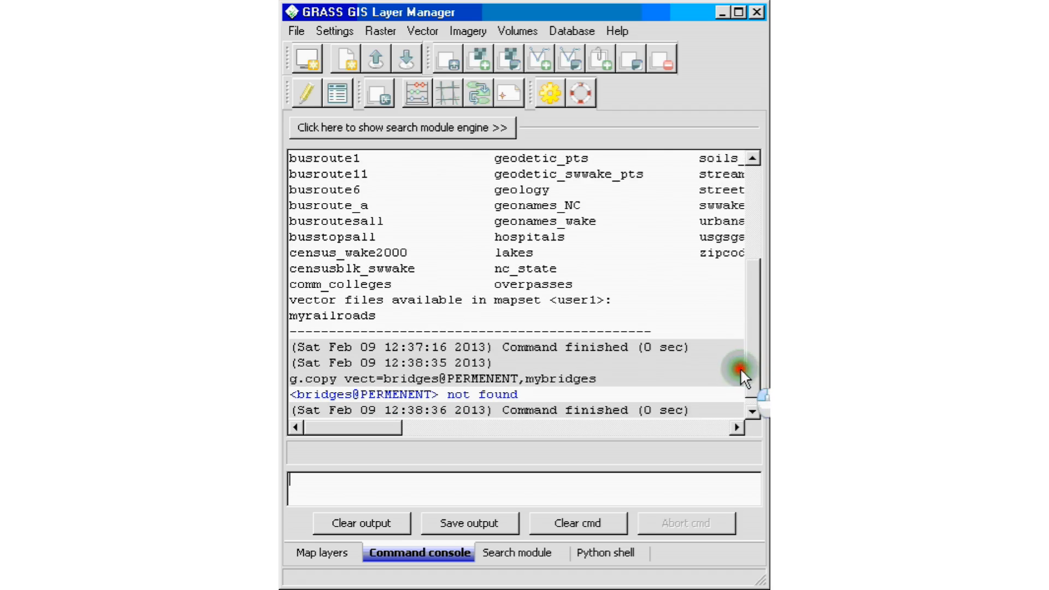
left_click(461, 482)
key("Up")
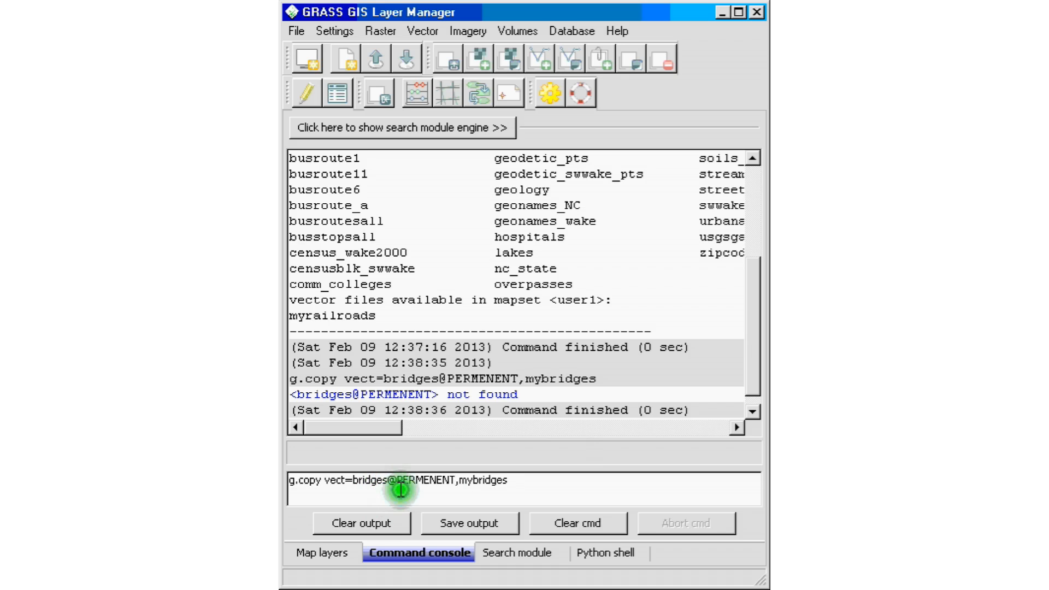
left_click(424, 480)
type("A")
key("Delete")
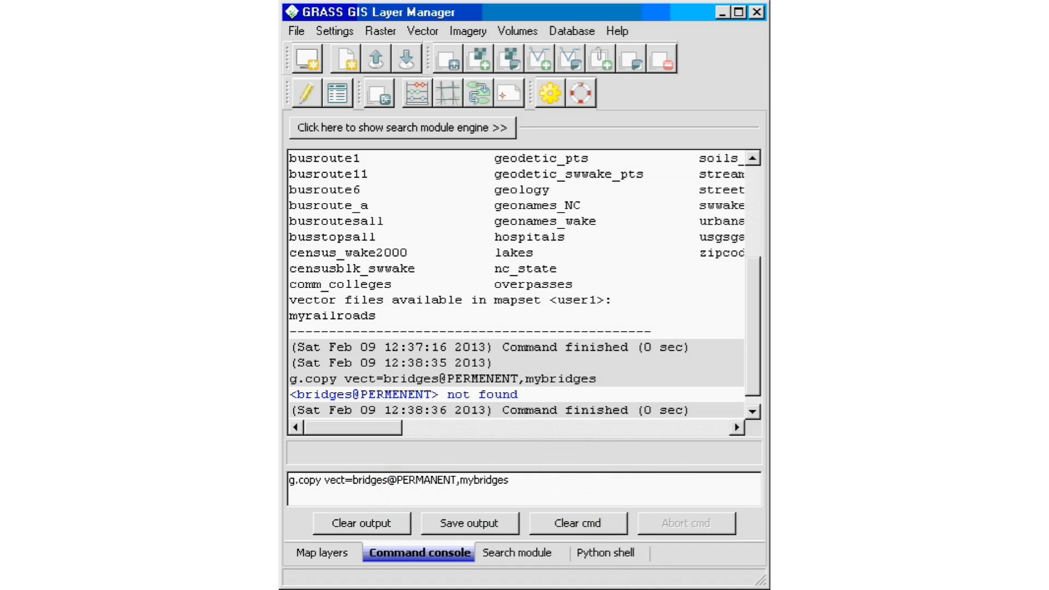
Review the parts of the corrected g.copy command and run it to copy bridges@PERMANENT as mybridges
scroll(748, 342, "down", 1)
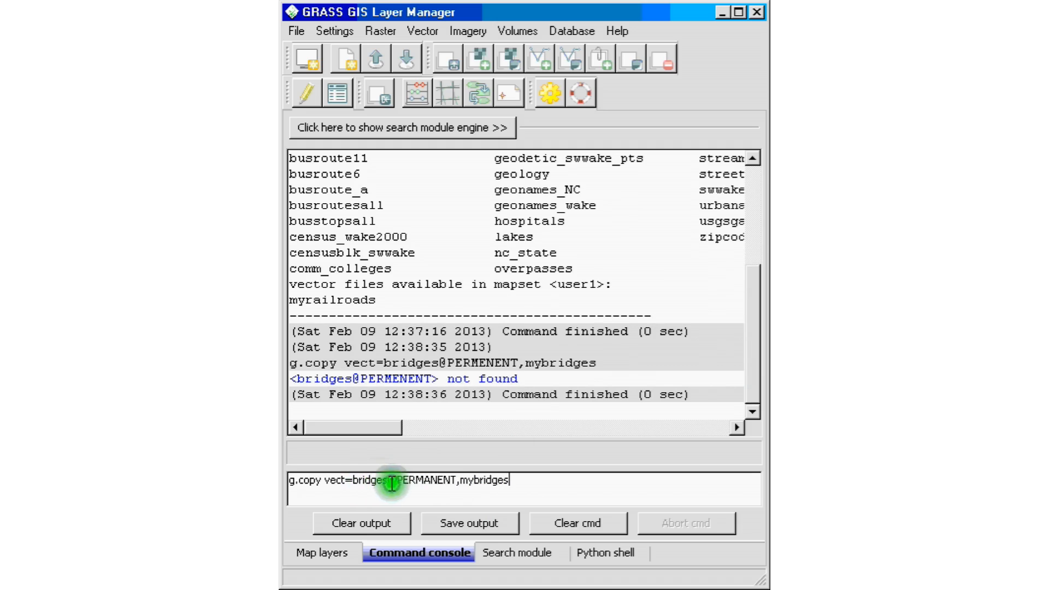
left_click_drag(290, 481, 322, 481)
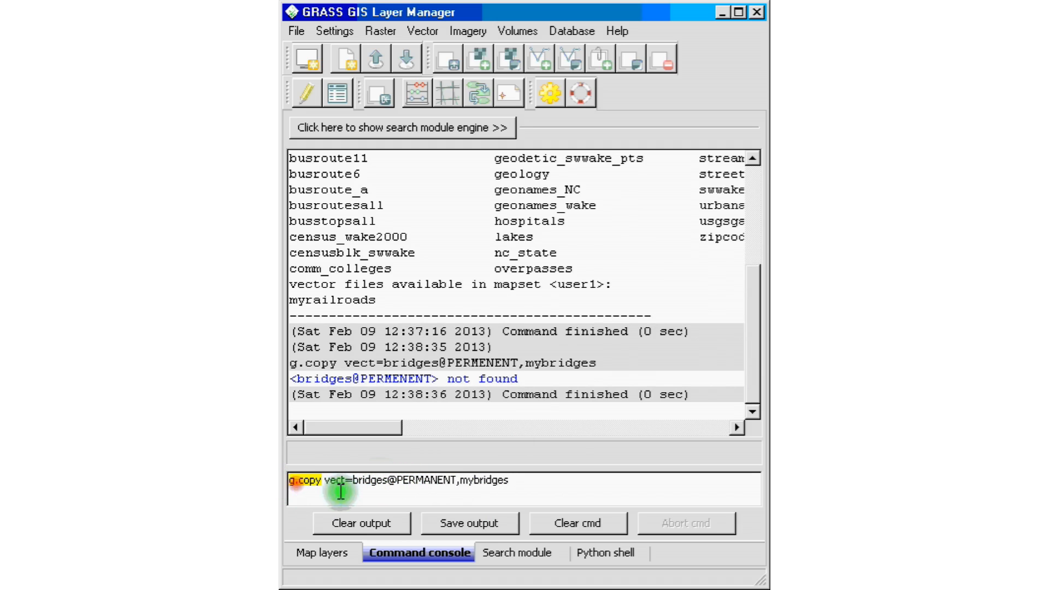
left_click(331, 481)
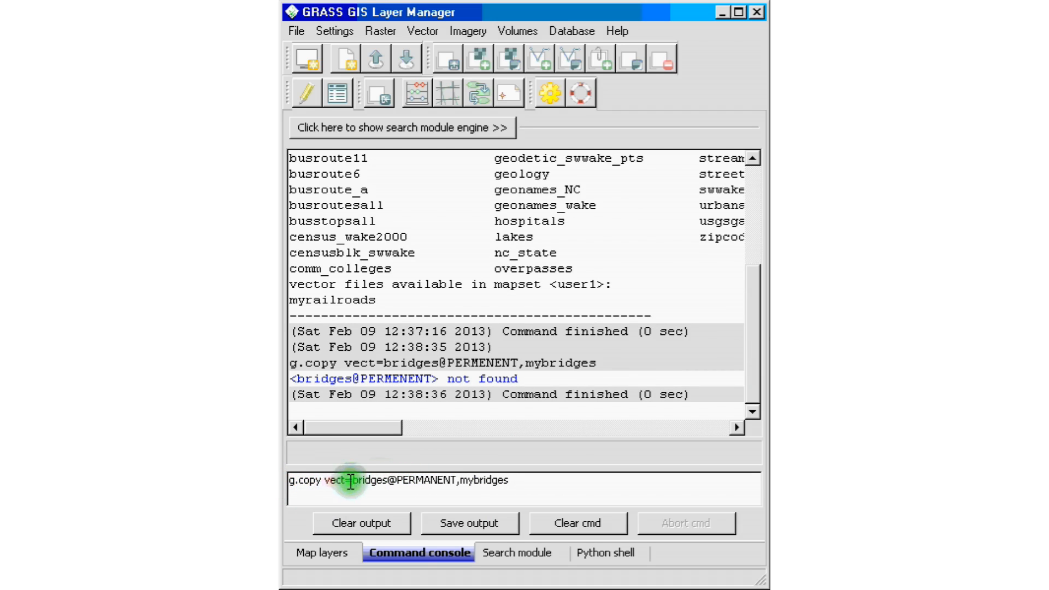
left_click_drag(351, 481, 467, 484)
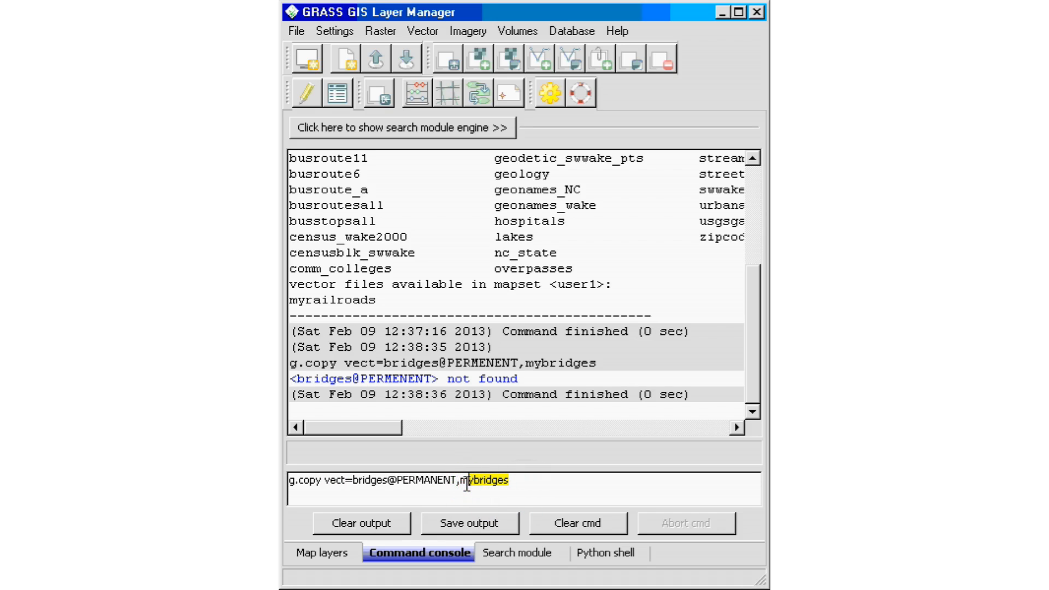
key("End")
key("Return")
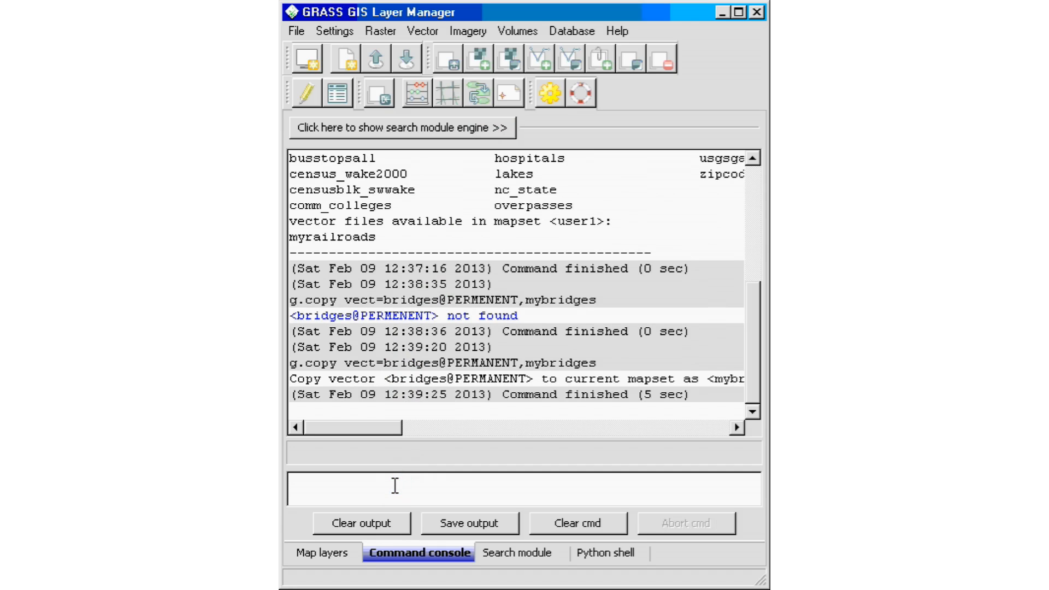
Run g.mlist vect mapset=usr1 to query the mapset's vector maps
type("g.m")
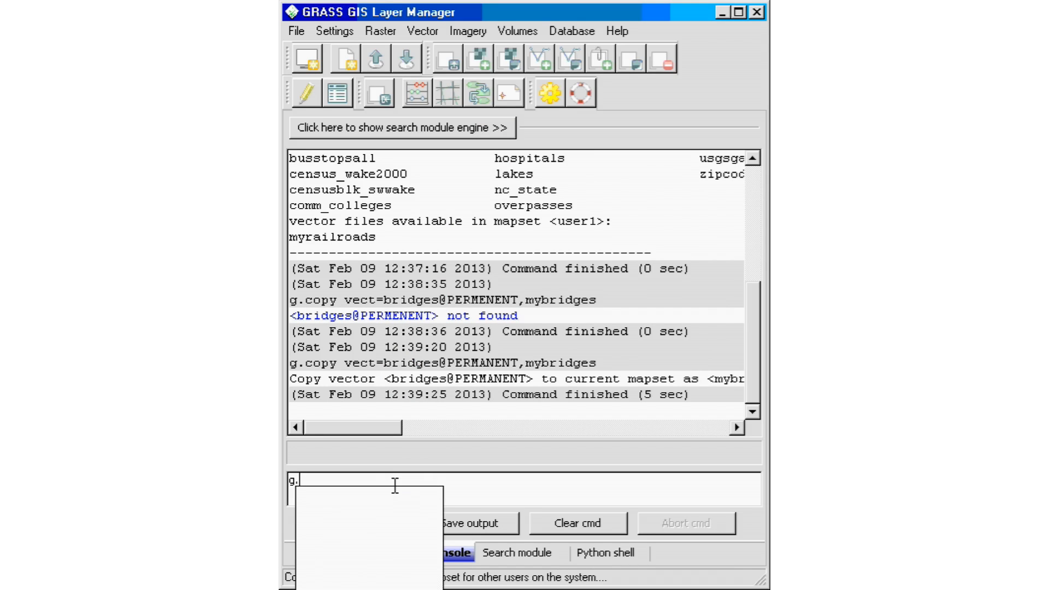
type("list")
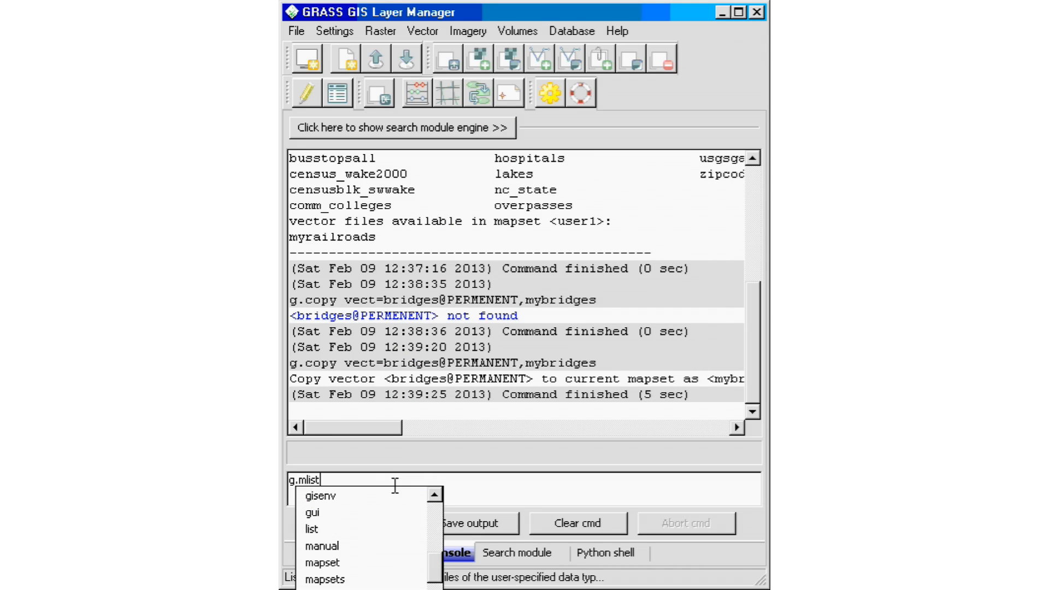
type(" vect")
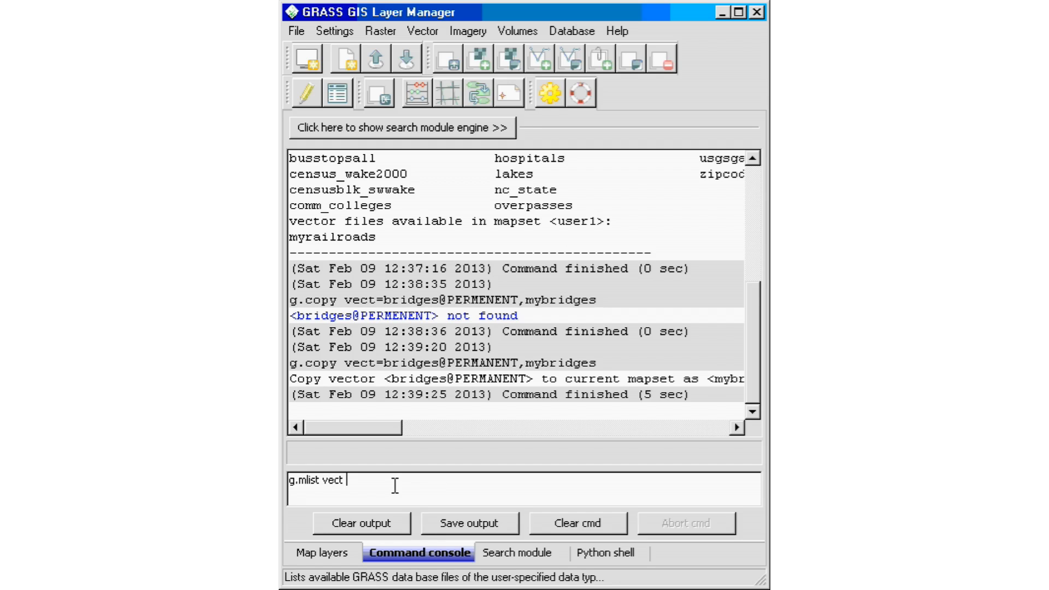
type(" mapset=usr1")
key("Return")
key("Return")
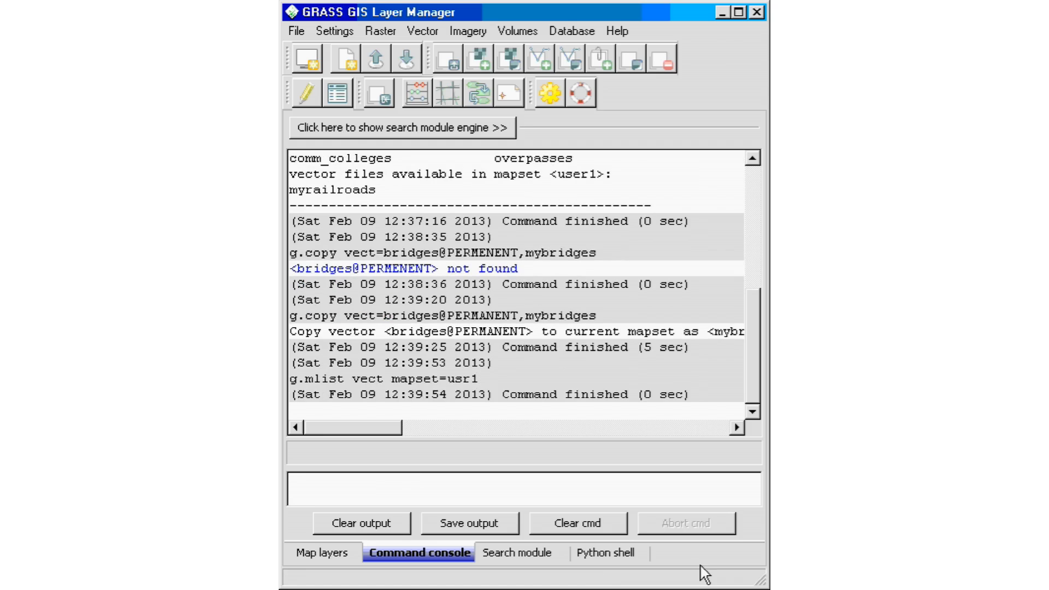